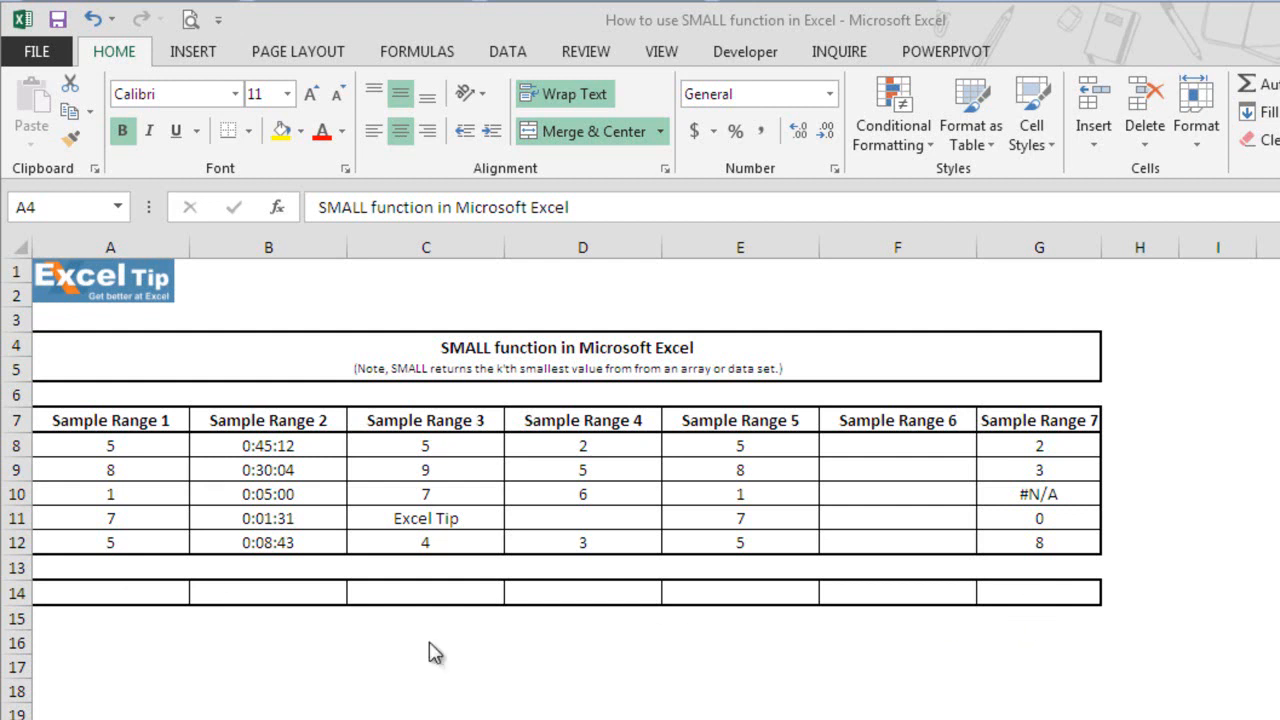
Enter the formula =SMALL(A8:A12,1) in cell A14 to return the smallest value of Sample Range 1.
{"action": "left_click", "coordinate": [119, 594]}
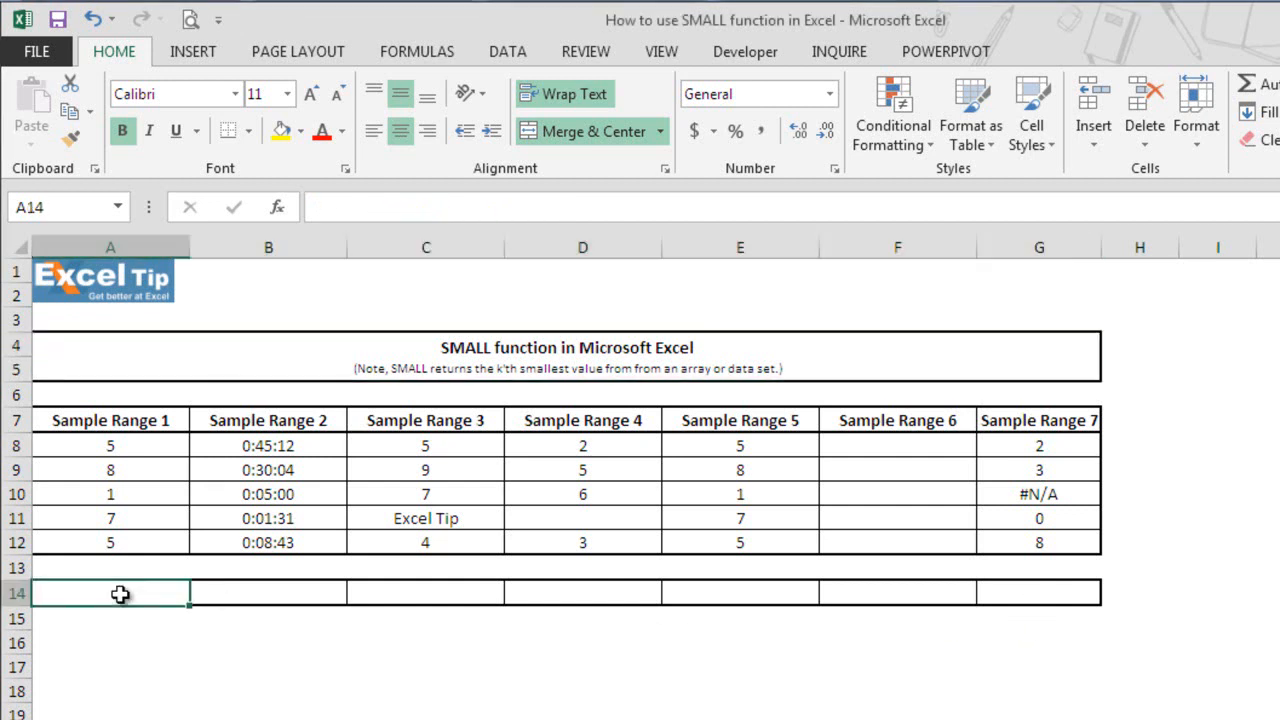
{"action": "type", "text": "=small"}
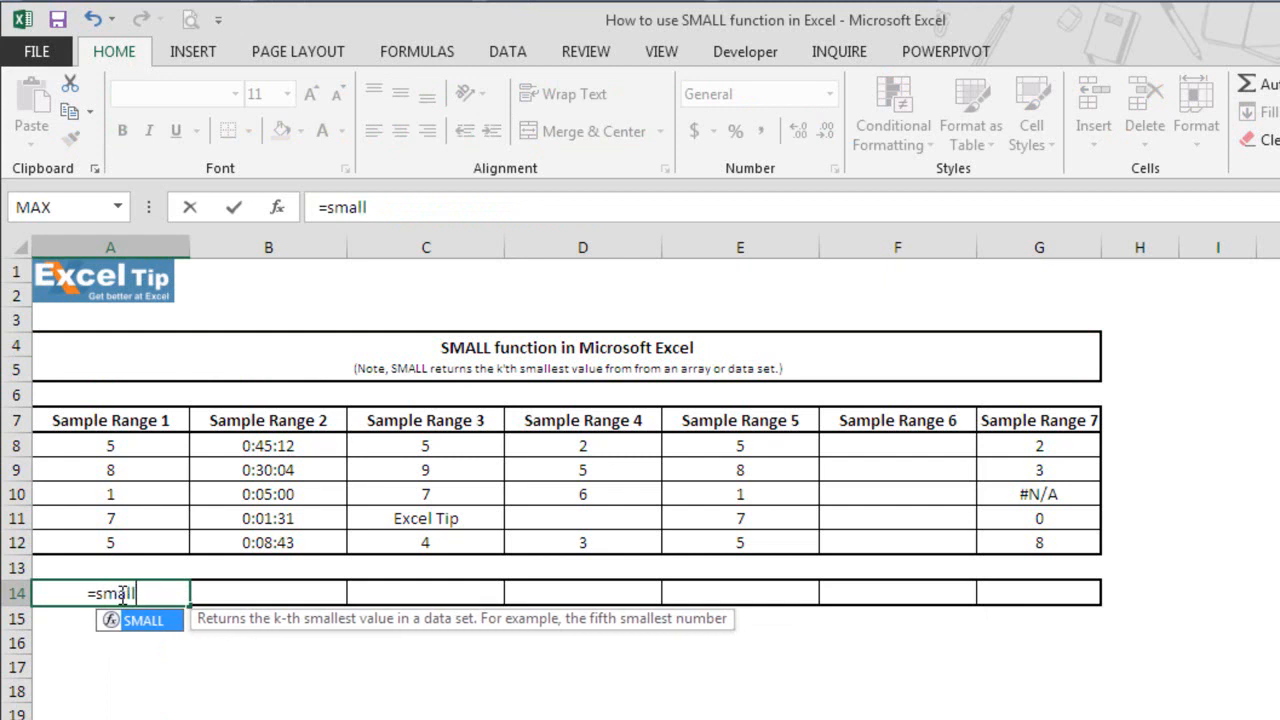
{"action": "key", "text": "Tab"}
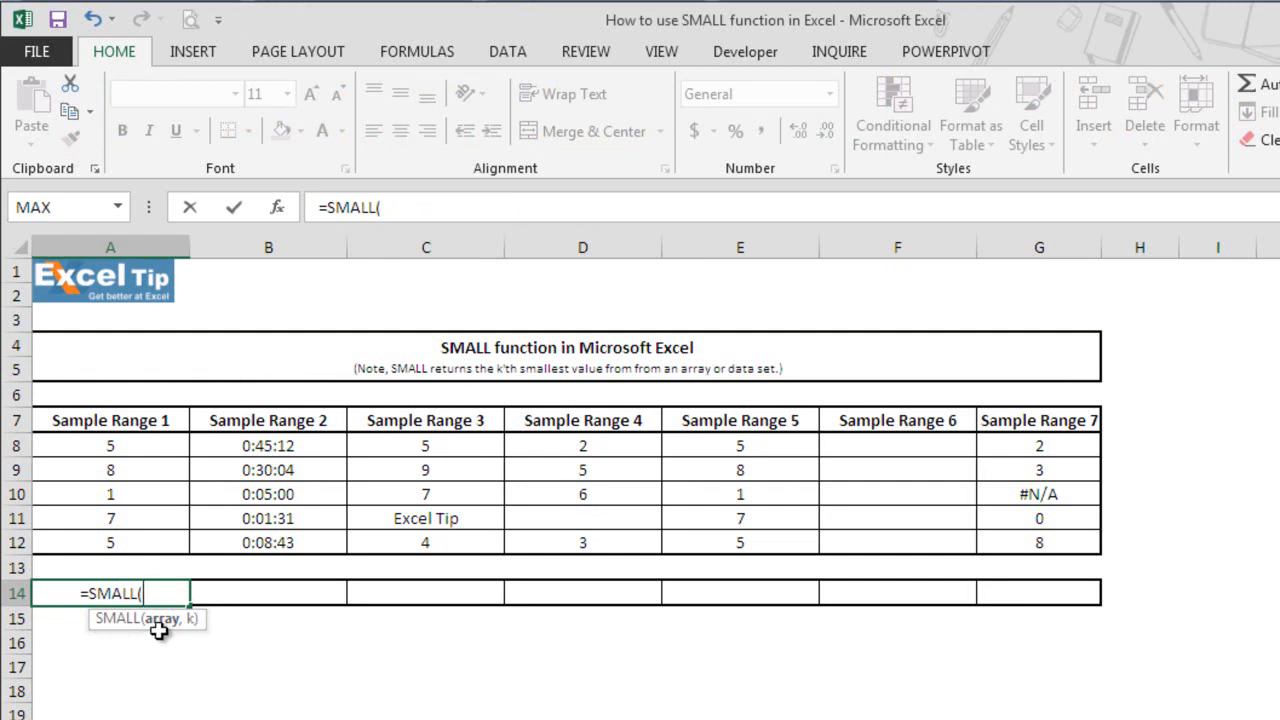
{"action": "left_click_drag", "start_coordinate": [152, 445], "coordinate": [145, 555]}
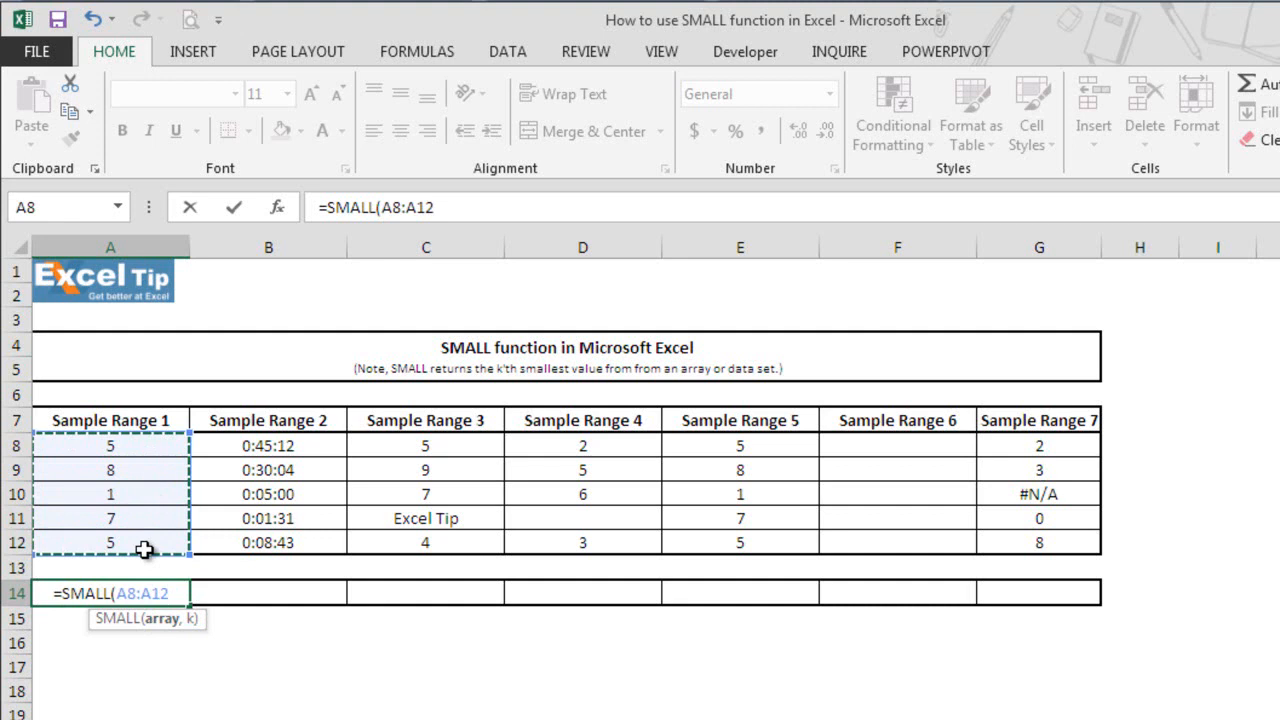
{"action": "type", "text": ",1"}
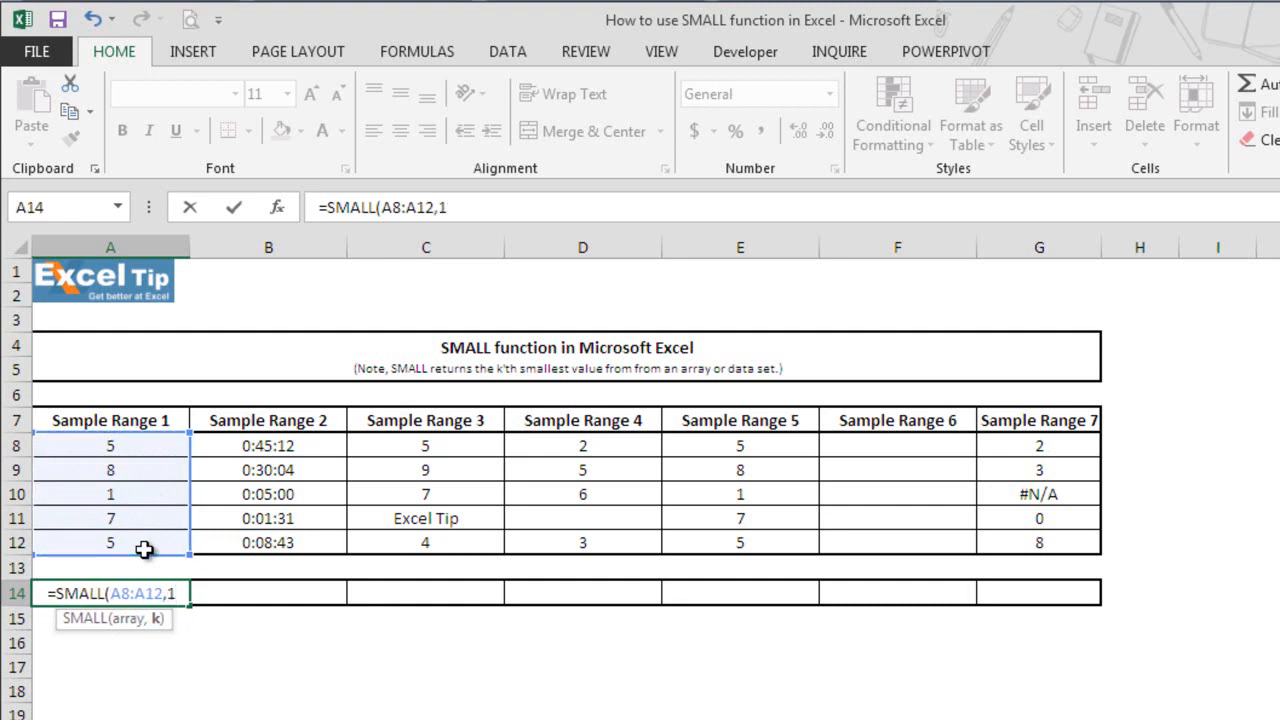
{"action": "type", "text": ")"}
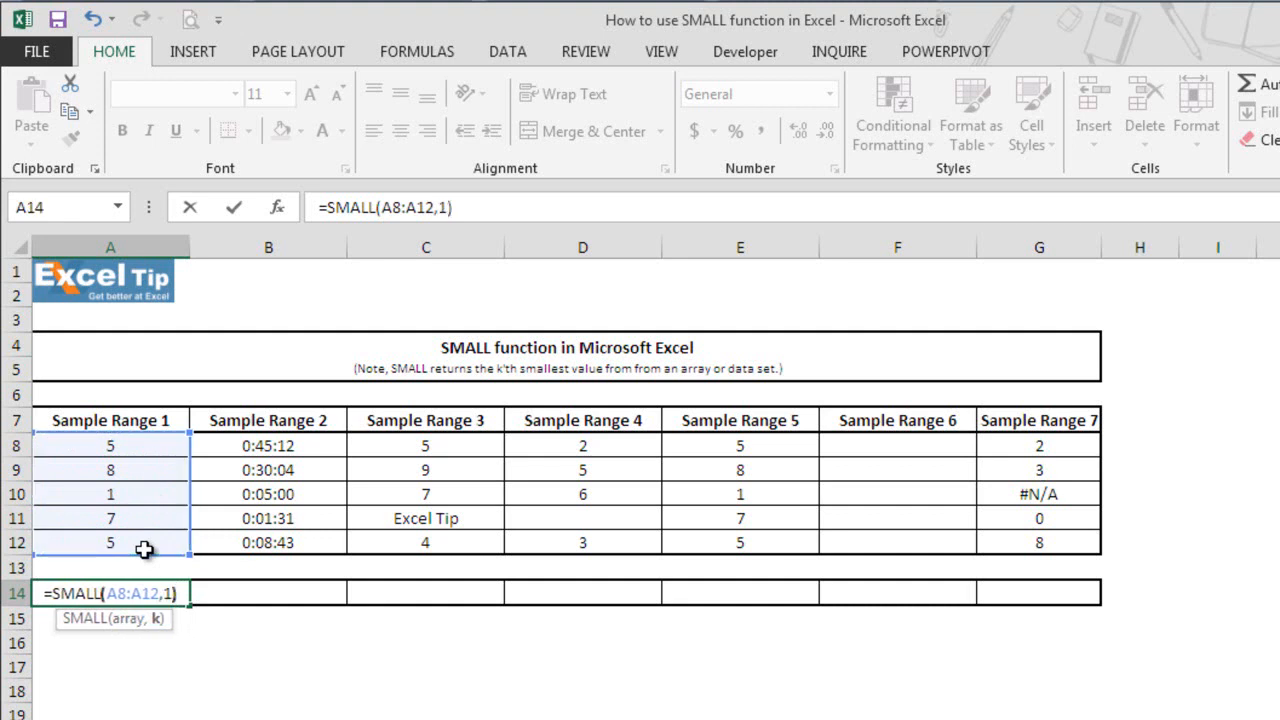
{"action": "key", "text": "Return"}
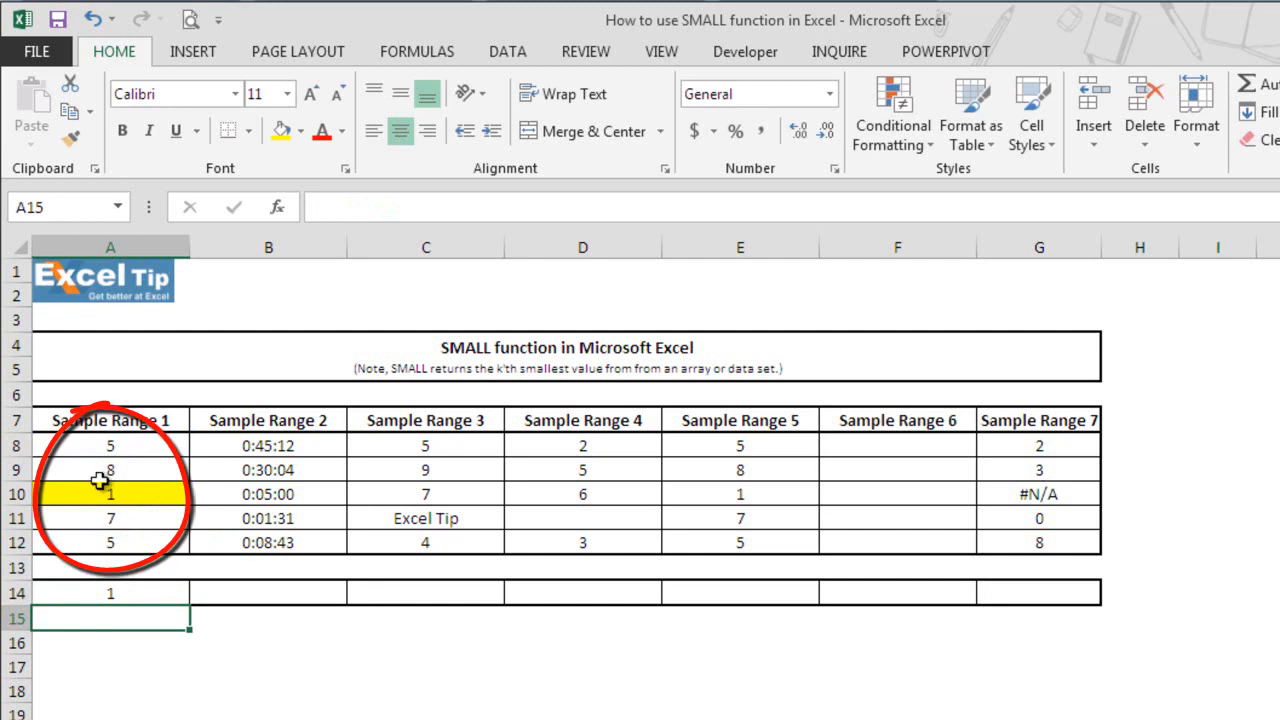
Enter the formula =SMALL(B8:B12,2) in cell B14 to return the second smallest time of Sample Range 2.
{"action": "left_click", "coordinate": [267, 590]}
{"action": "type", "text": "=small"}
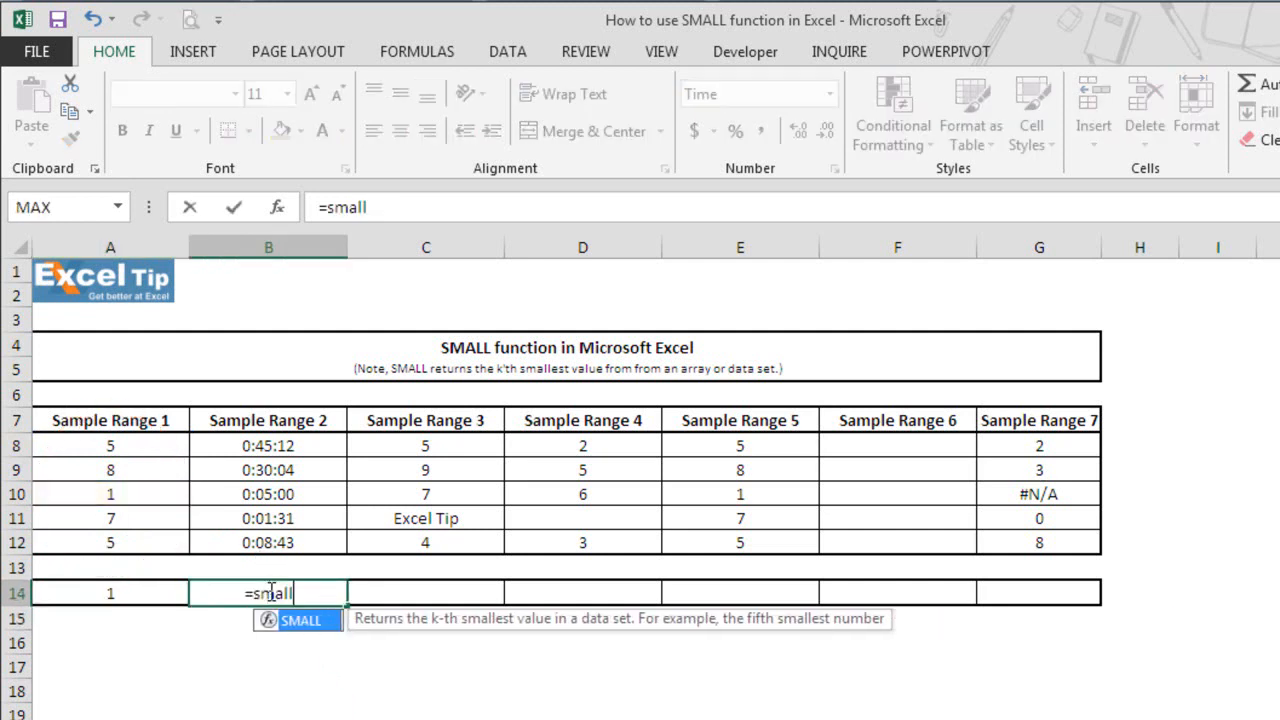
{"action": "key", "text": "Tab"}
{"action": "left_click_drag", "start_coordinate": [295, 445], "coordinate": [300, 542]}
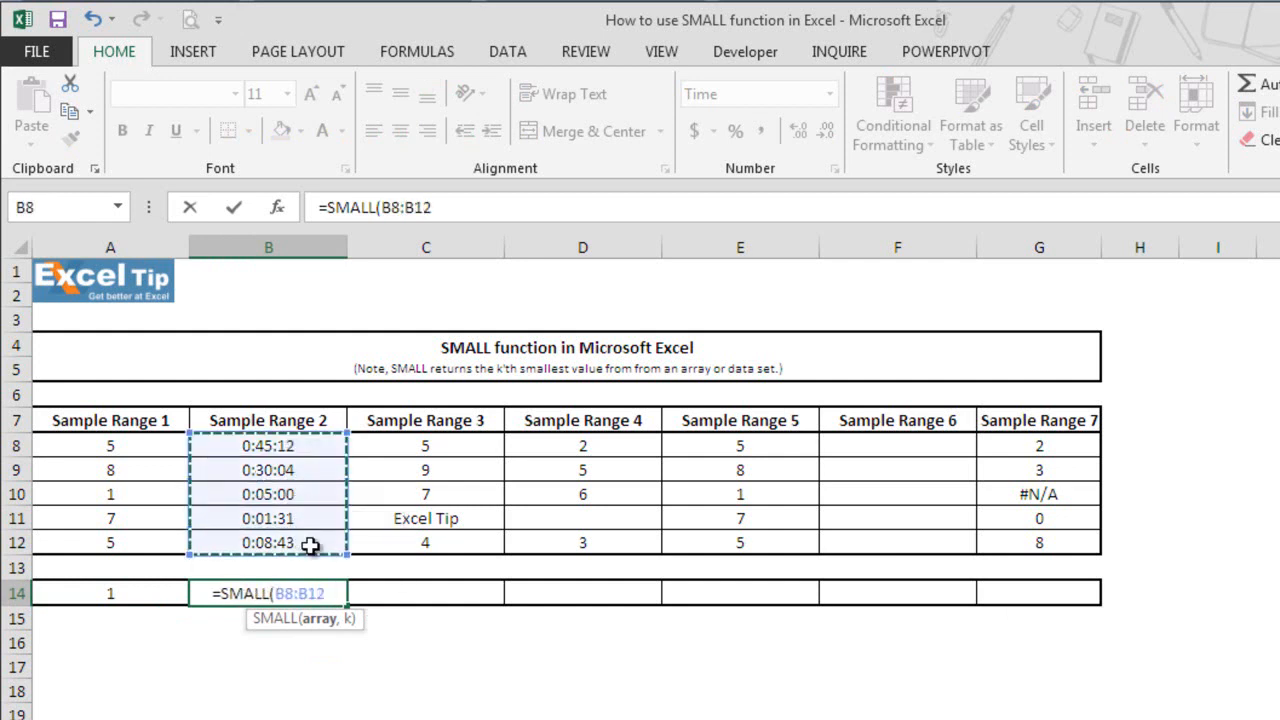
{"action": "type", "text": ","}
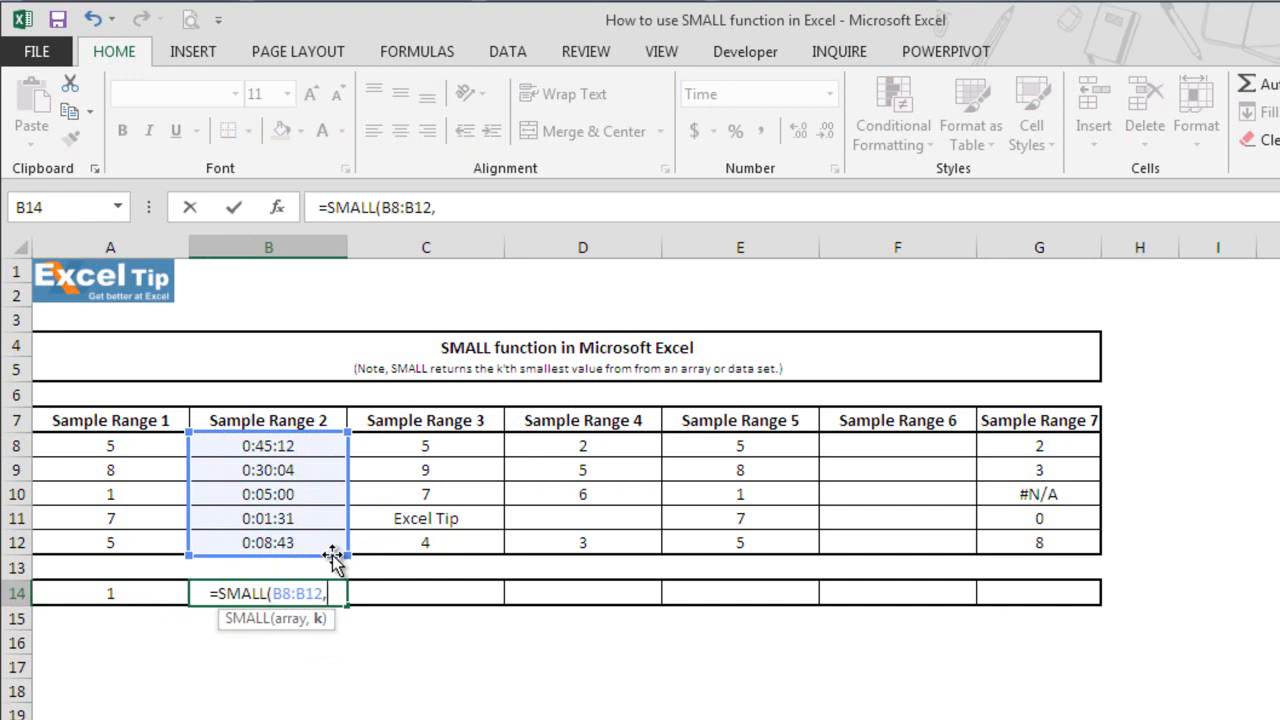
{"action": "type", "text": "2"}
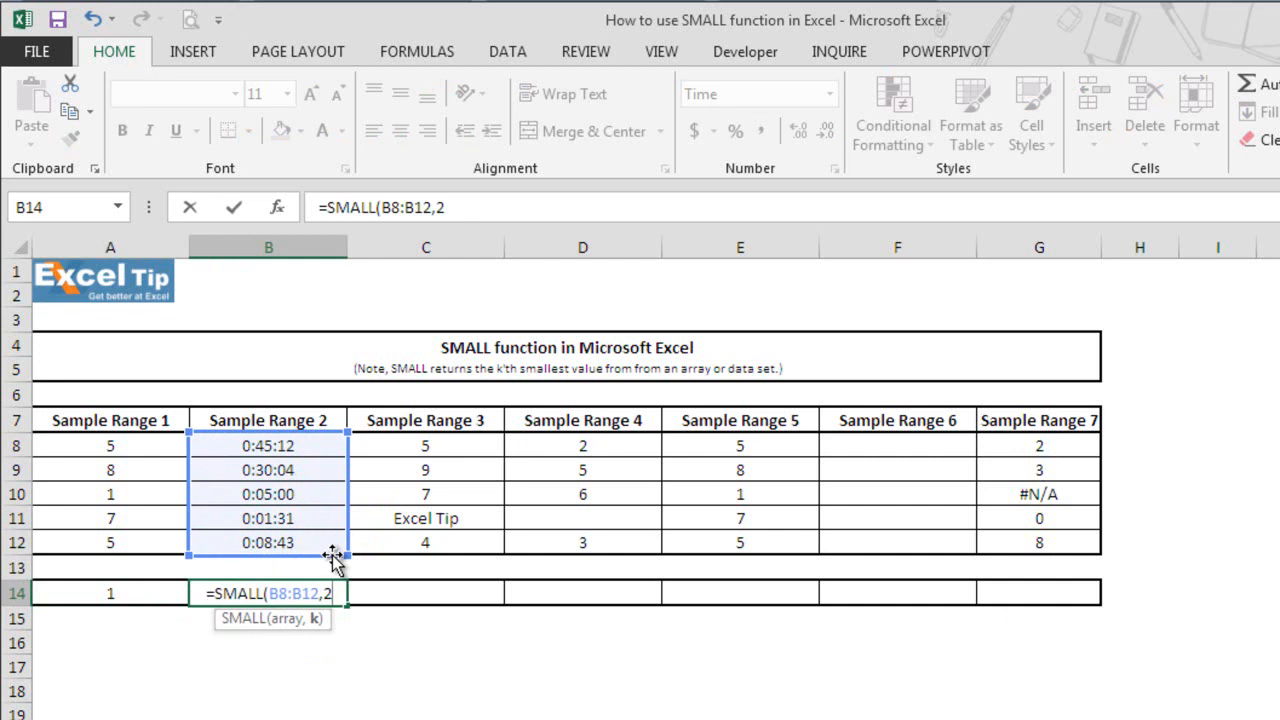
{"action": "type", "text": ")"}
{"action": "key", "text": "Return"}
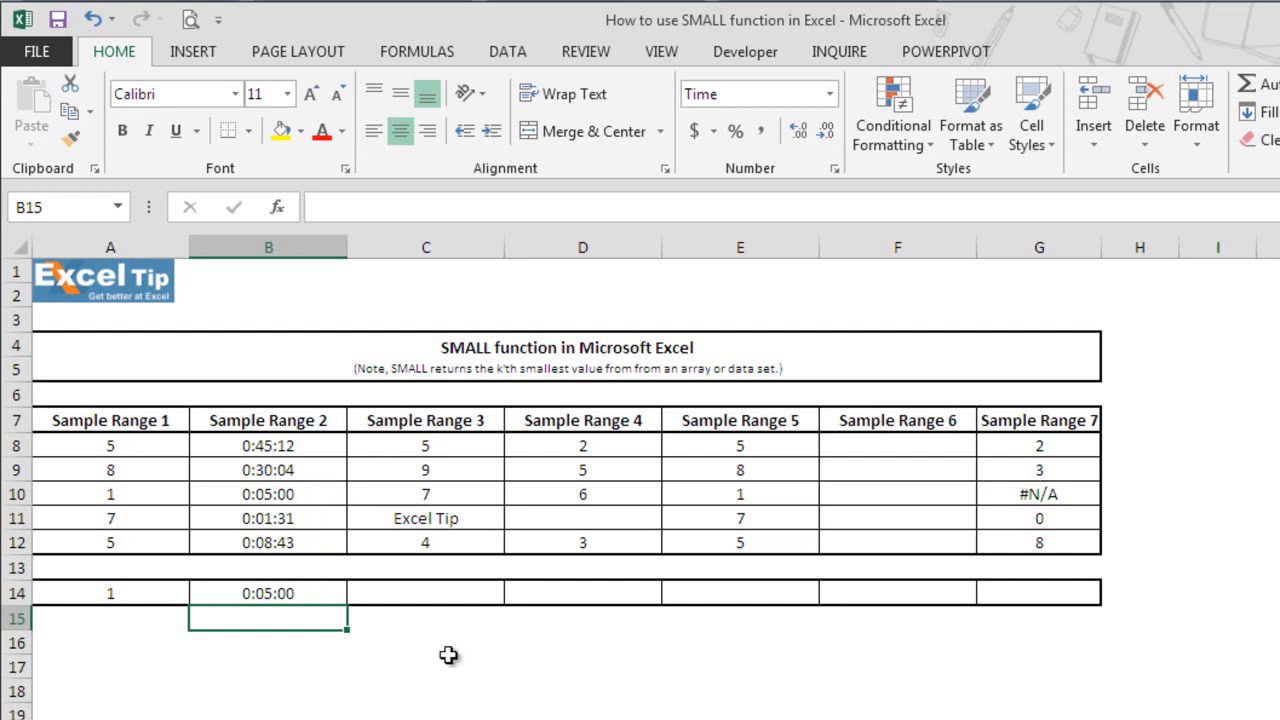
Enter the formula =SMALL(C8:C12,1) in cell C14 to return the smallest value of Sample Range 3.
{"action": "left_click", "coordinate": [440, 595]}
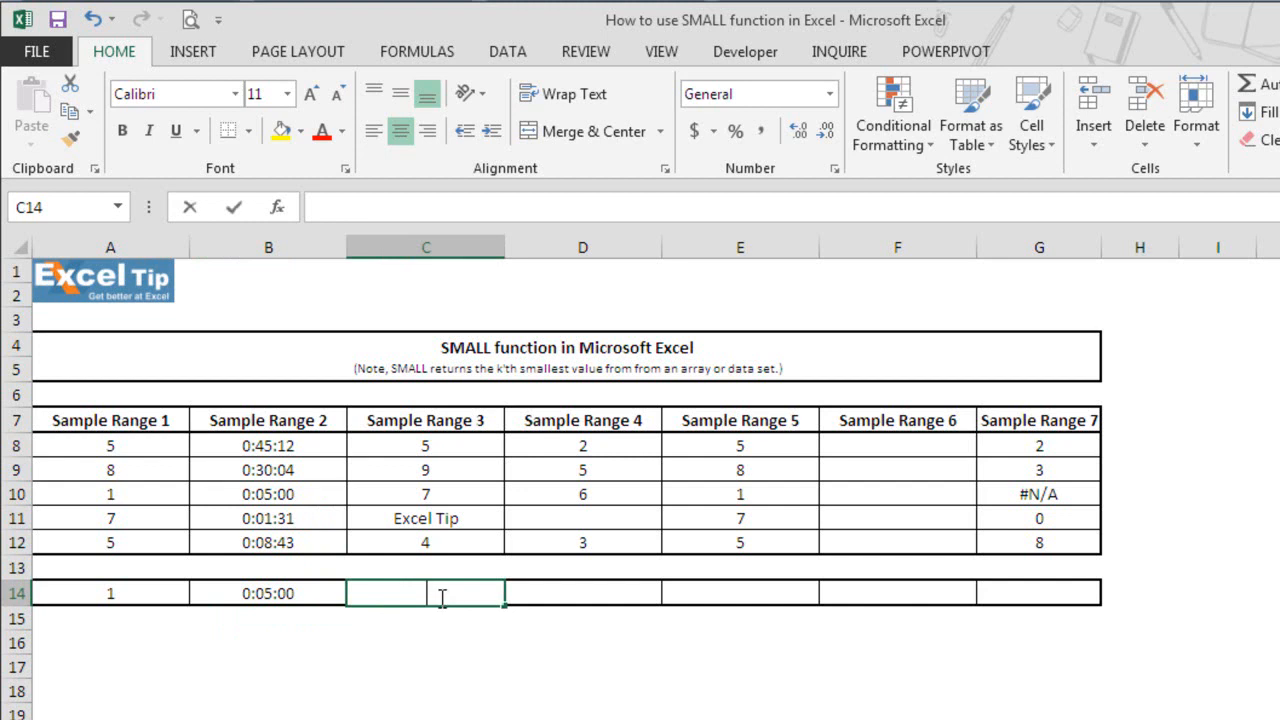
{"action": "type", "text": "=small"}
{"action": "key", "text": "Tab"}
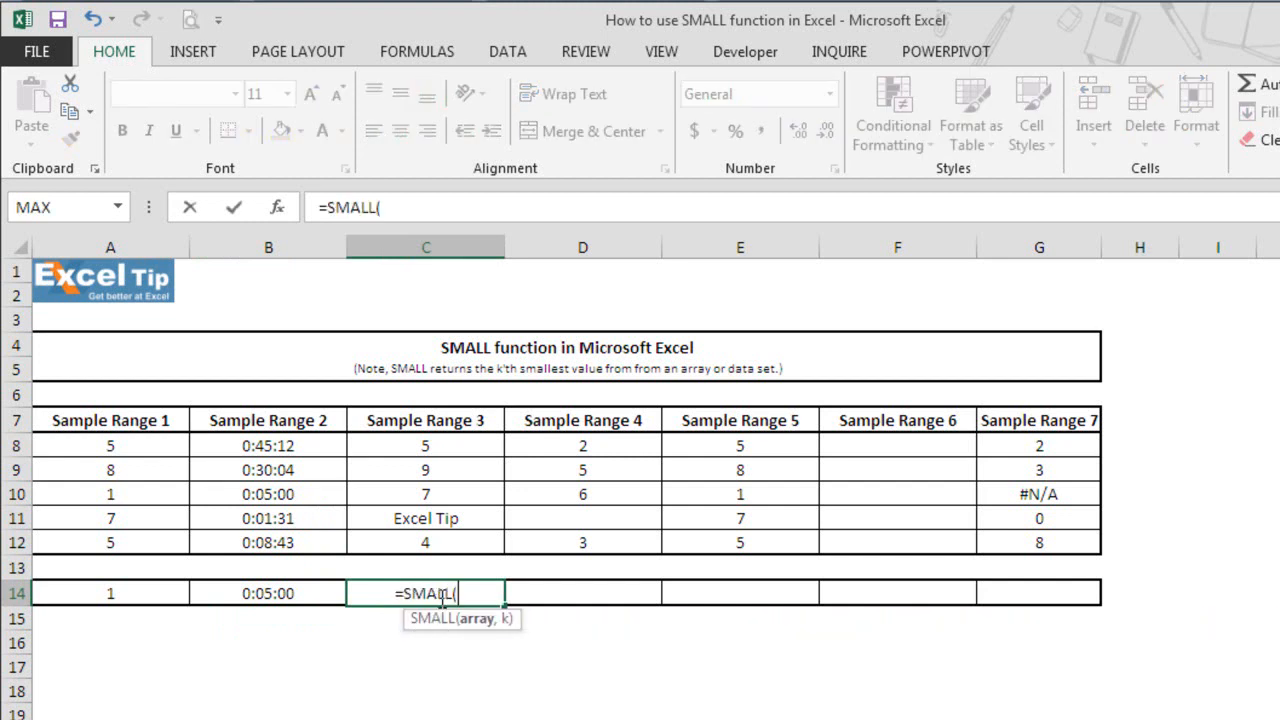
{"action": "left_click_drag", "start_coordinate": [449, 445], "coordinate": [456, 553]}
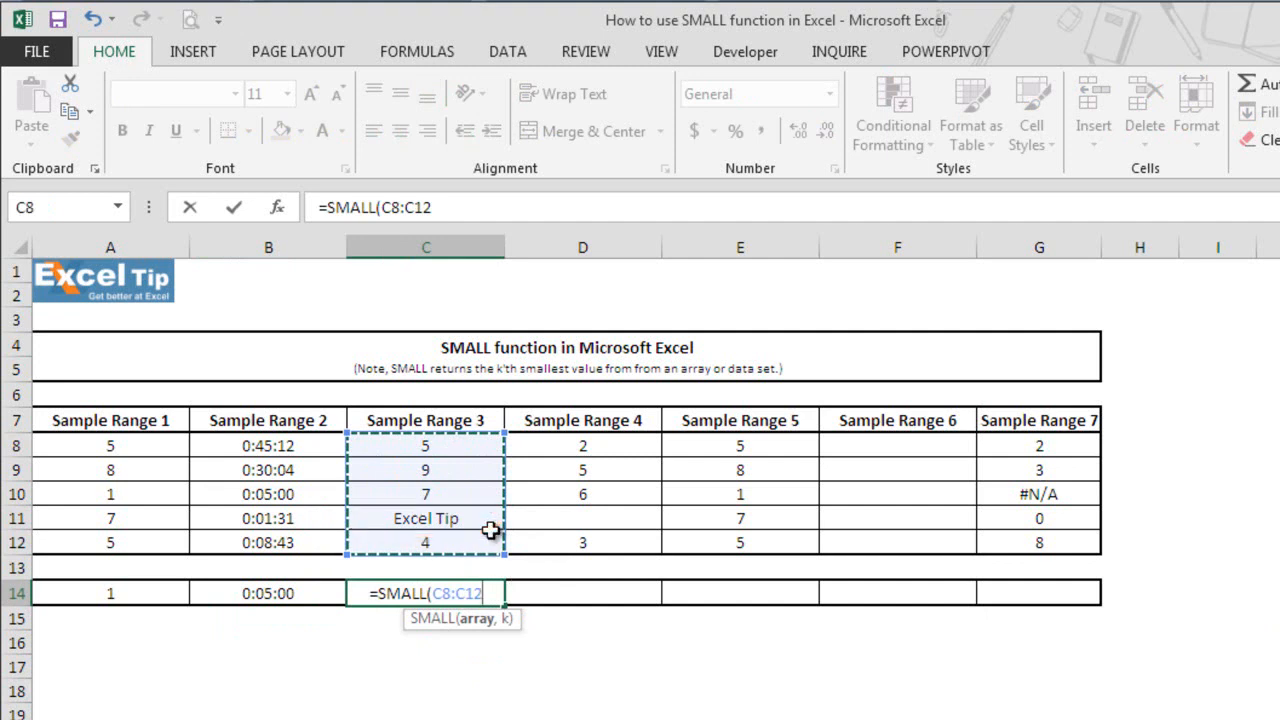
{"action": "type", "text": ",1"}
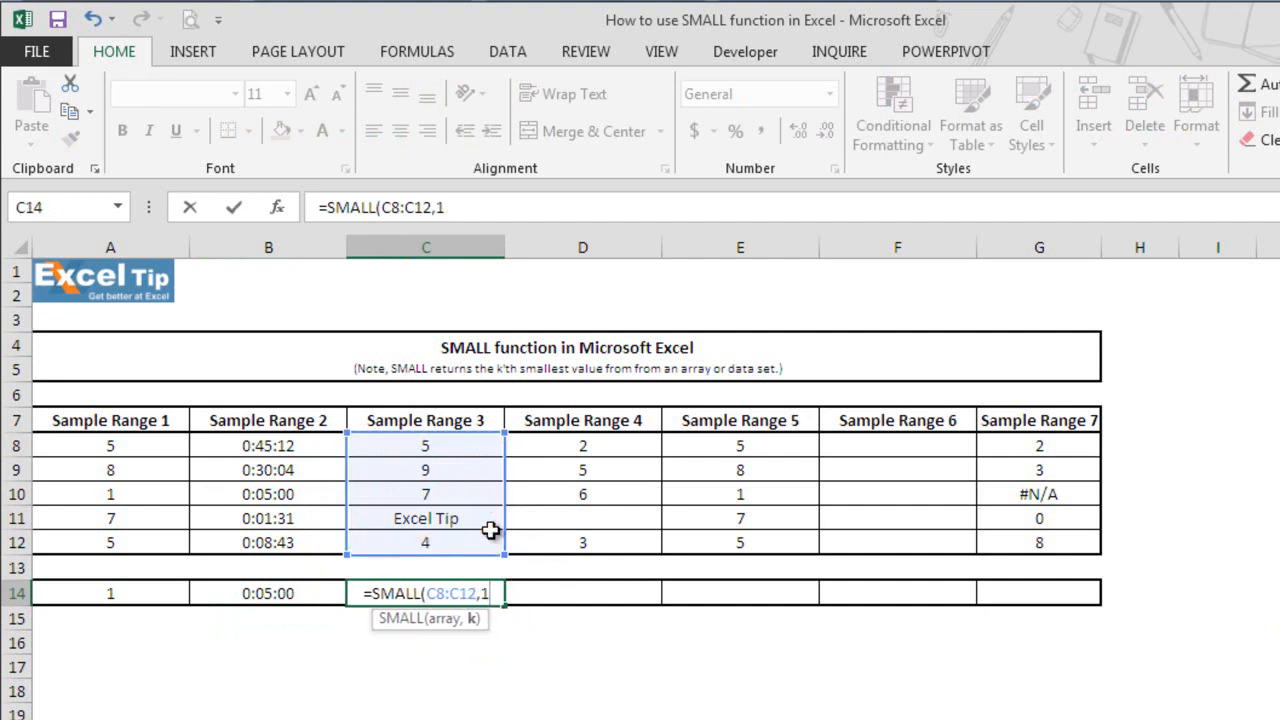
{"action": "type", "text": ")"}
{"action": "key", "text": "Return"}
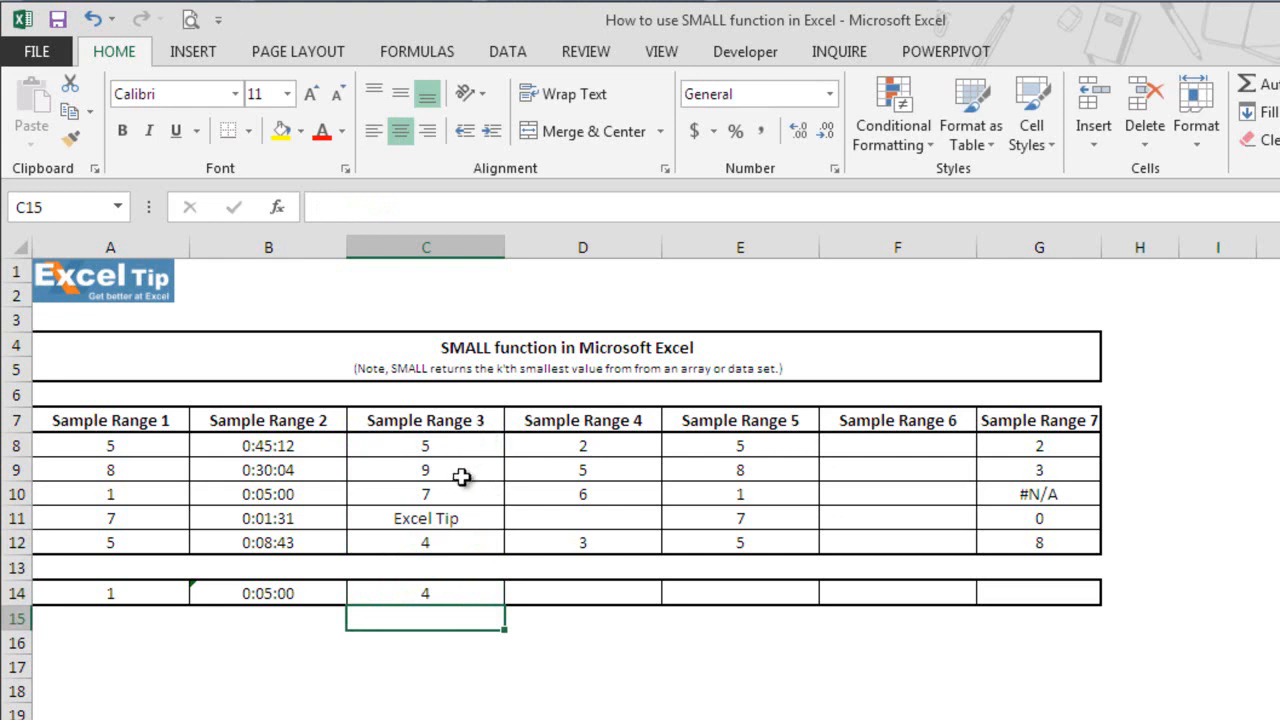
Enter the formula =SMALL(D8:D12,2) in cell D14 to return the second smallest value of Sample Range 4.
{"action": "left_click_drag", "start_coordinate": [466, 546], "coordinate": [487, 591]}
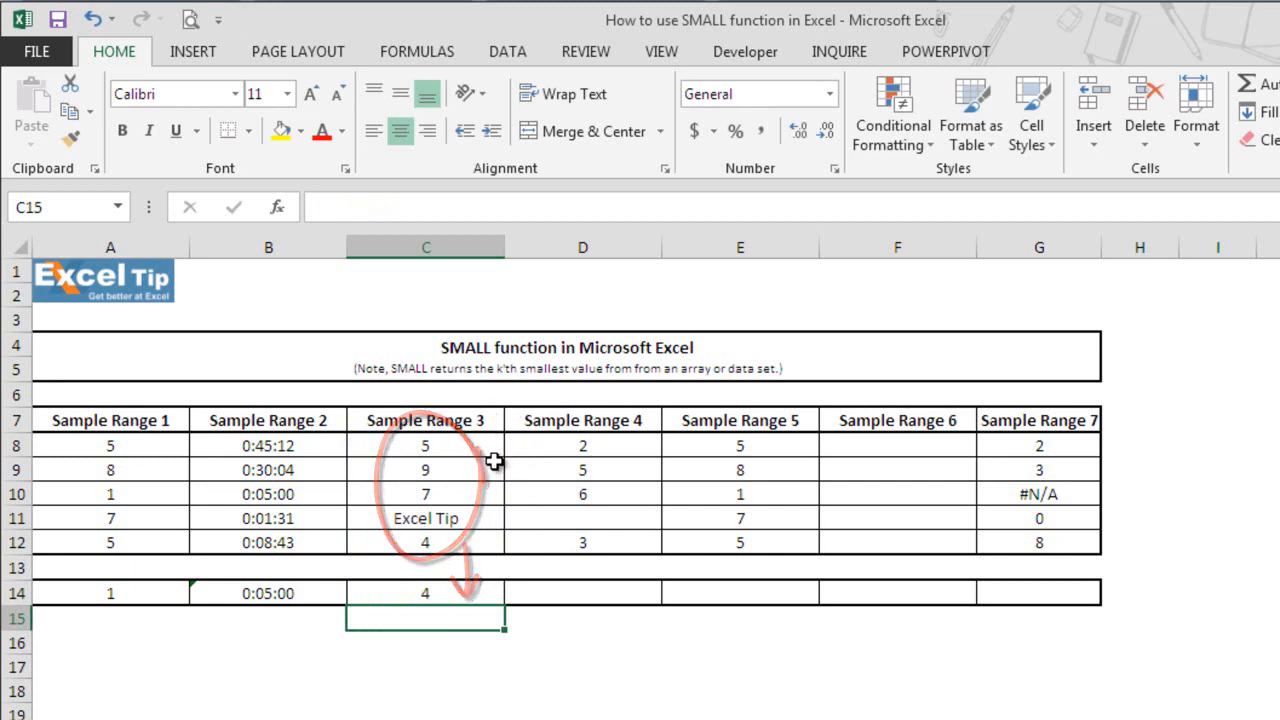
{"action": "left_click", "coordinate": [574, 594]}
{"action": "type", "text": "=smal"}
{"action": "key", "text": "Tab"}
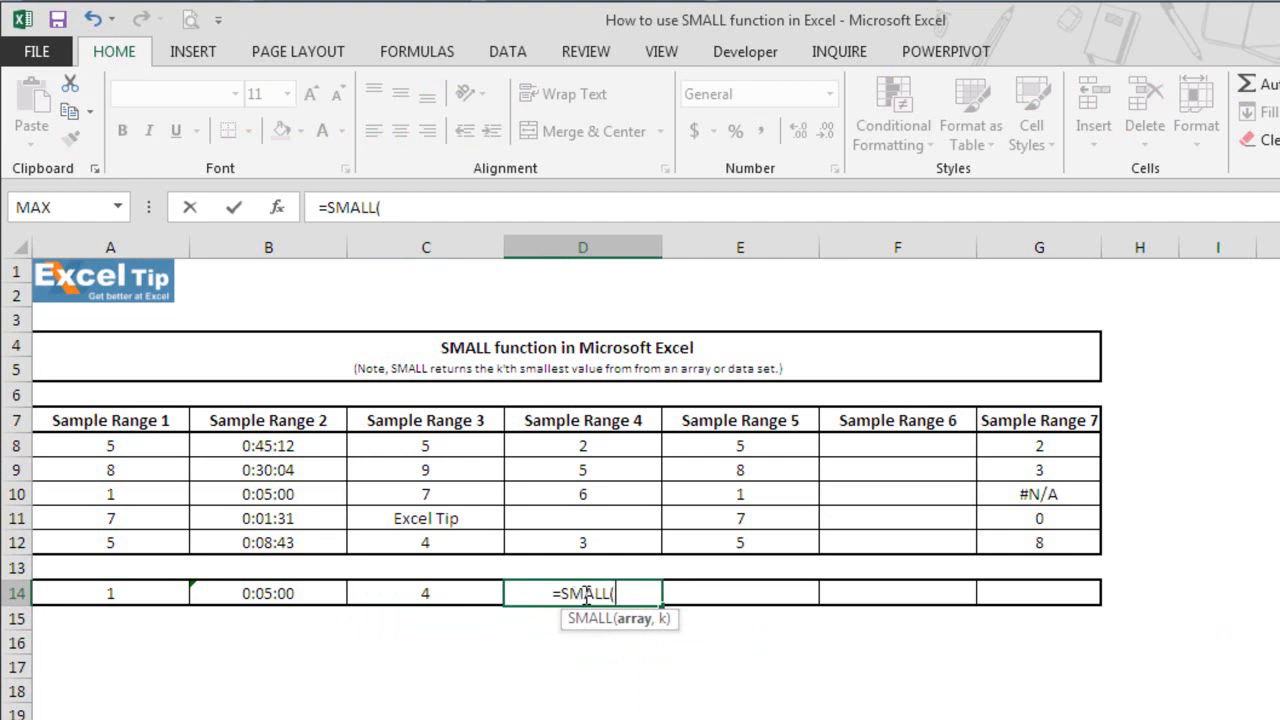
{"action": "left_click_drag", "start_coordinate": [638, 448], "coordinate": [644, 530]}
{"action": "type", "text": ",2"}
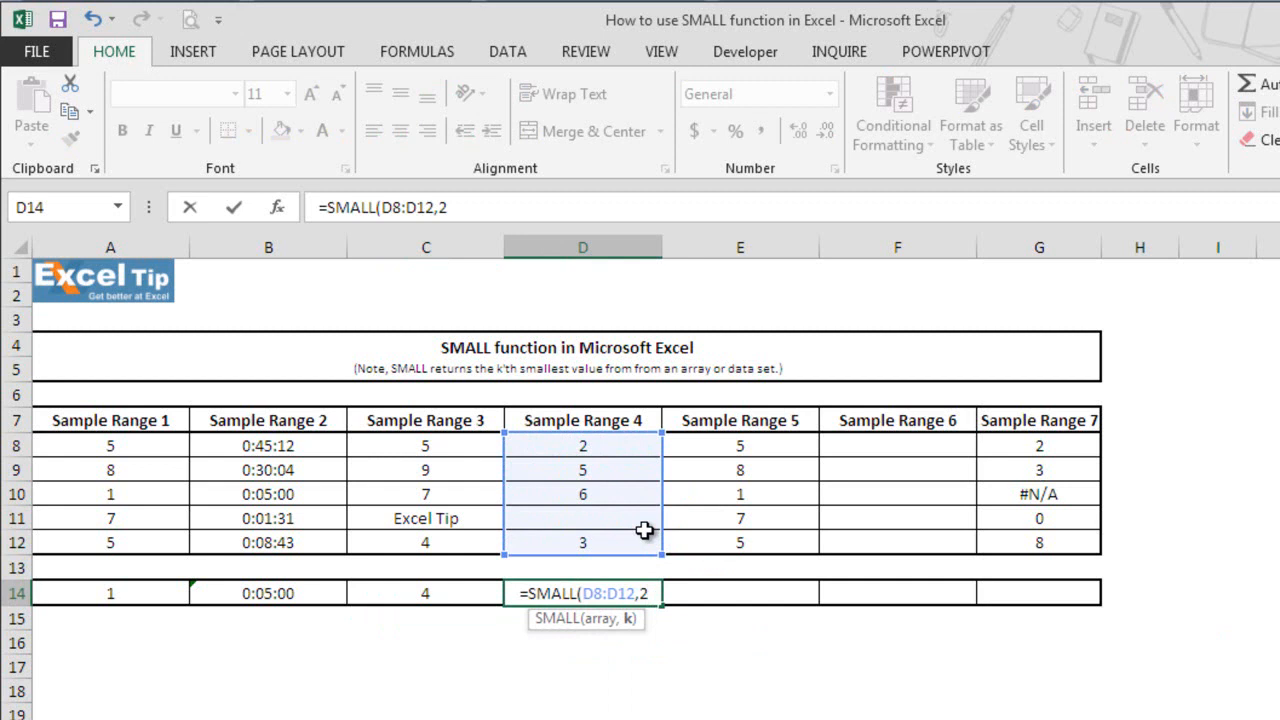
{"action": "type", "text": ")"}
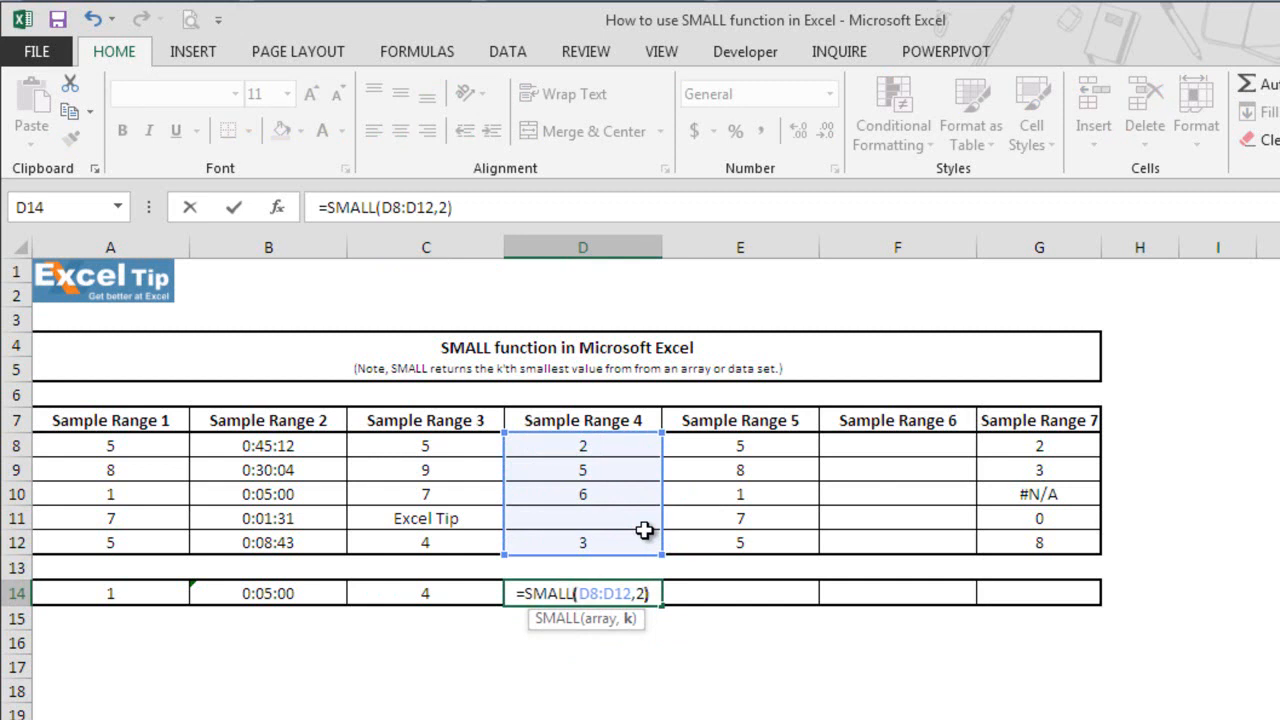
{"action": "key", "text": "Return"}
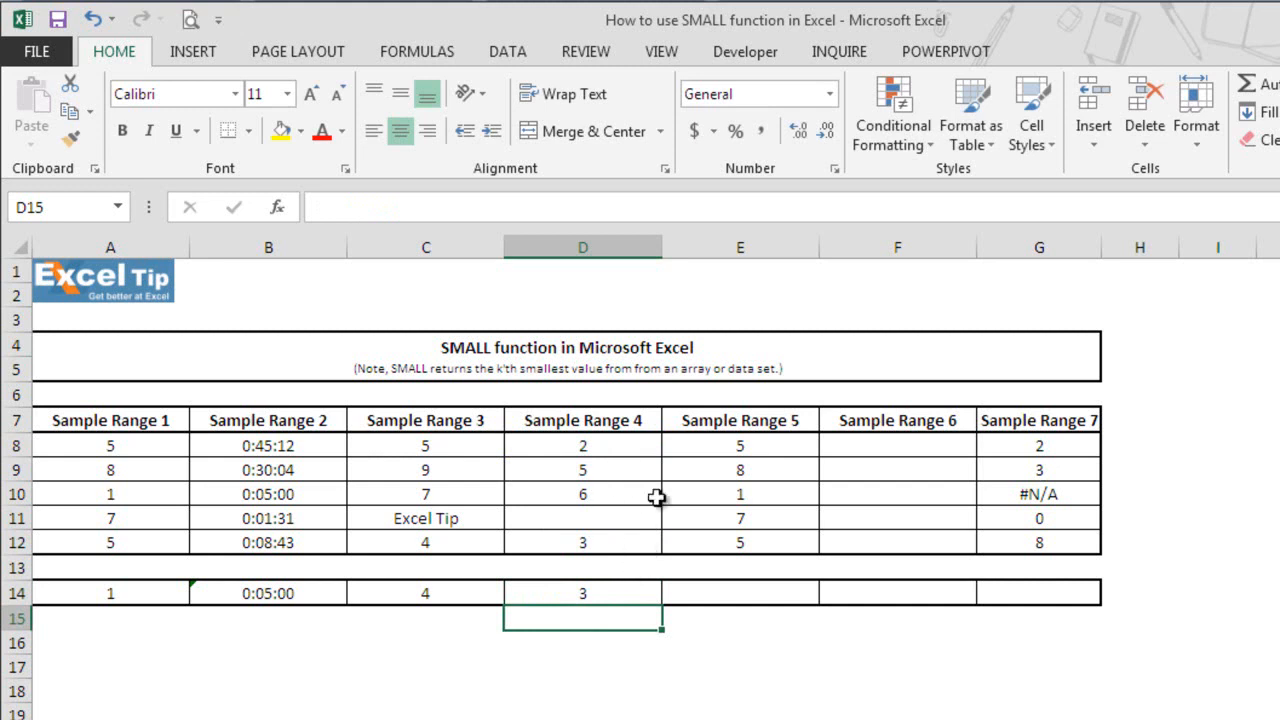
Enter the formula =SMALL(E8:E12,0) in cell E14 to test a k of zero on Sample Range 5.
{"action": "left_click", "coordinate": [779, 593]}
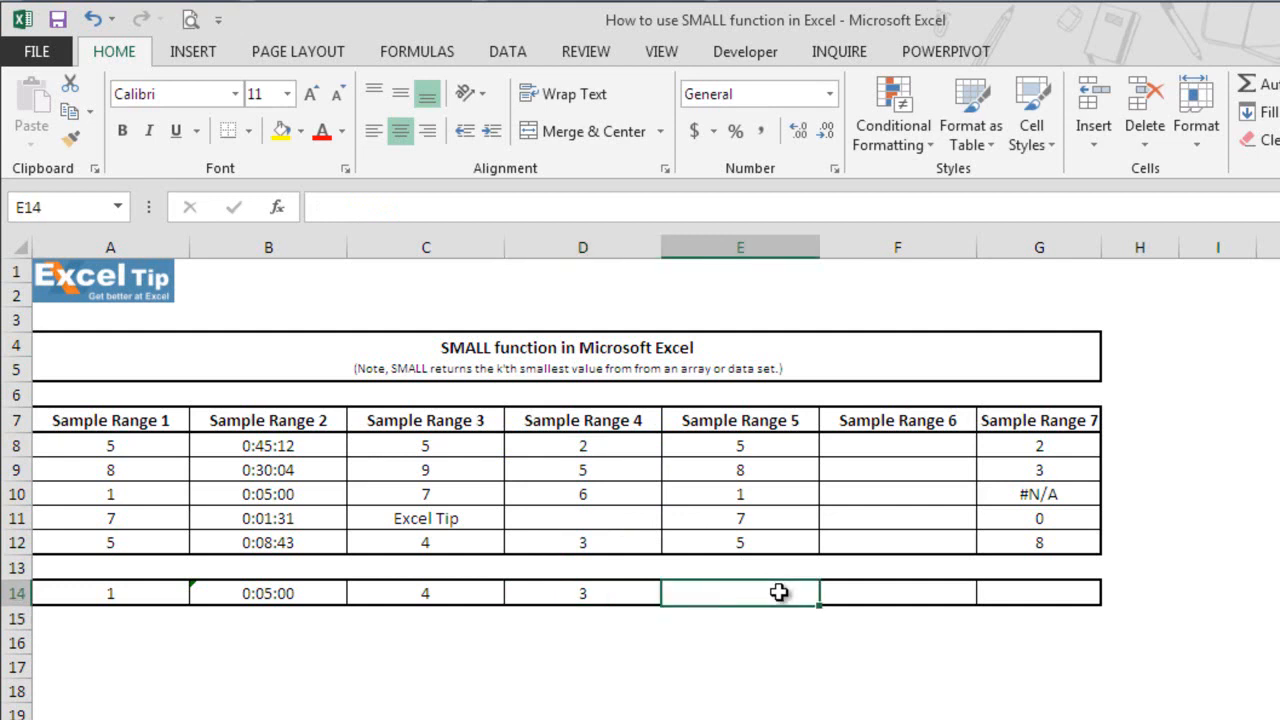
{"action": "type", "text": "=smal"}
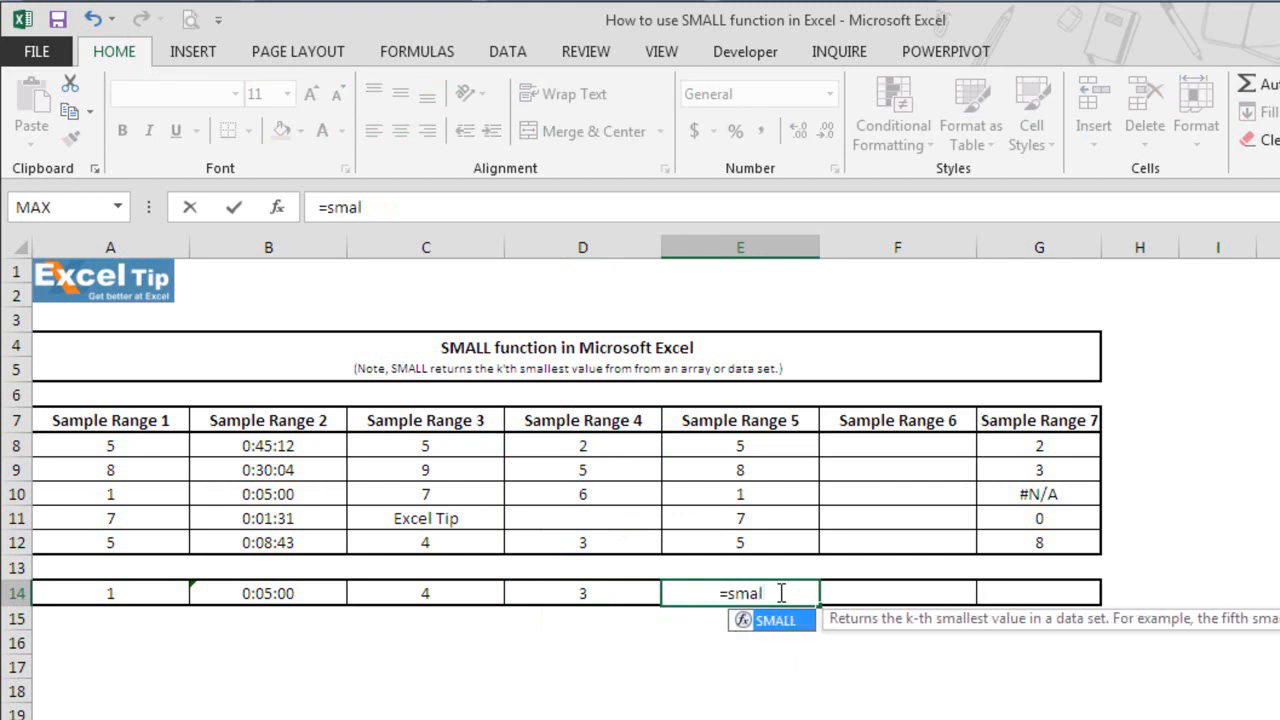
{"action": "key", "text": "Tab"}
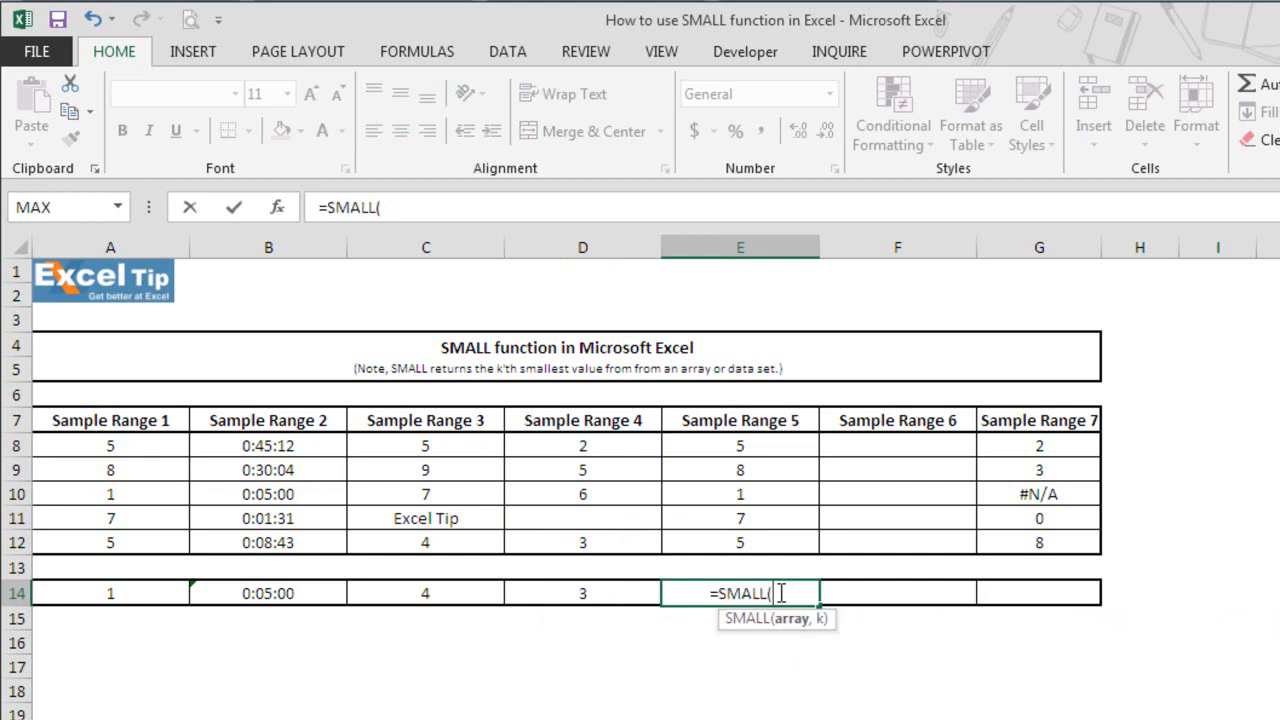
{"action": "left_click", "coordinate": [760, 452]}
{"action": "left_click_drag", "start_coordinate": [760, 452], "coordinate": [763, 540]}
{"action": "type", "text": ",0)"}
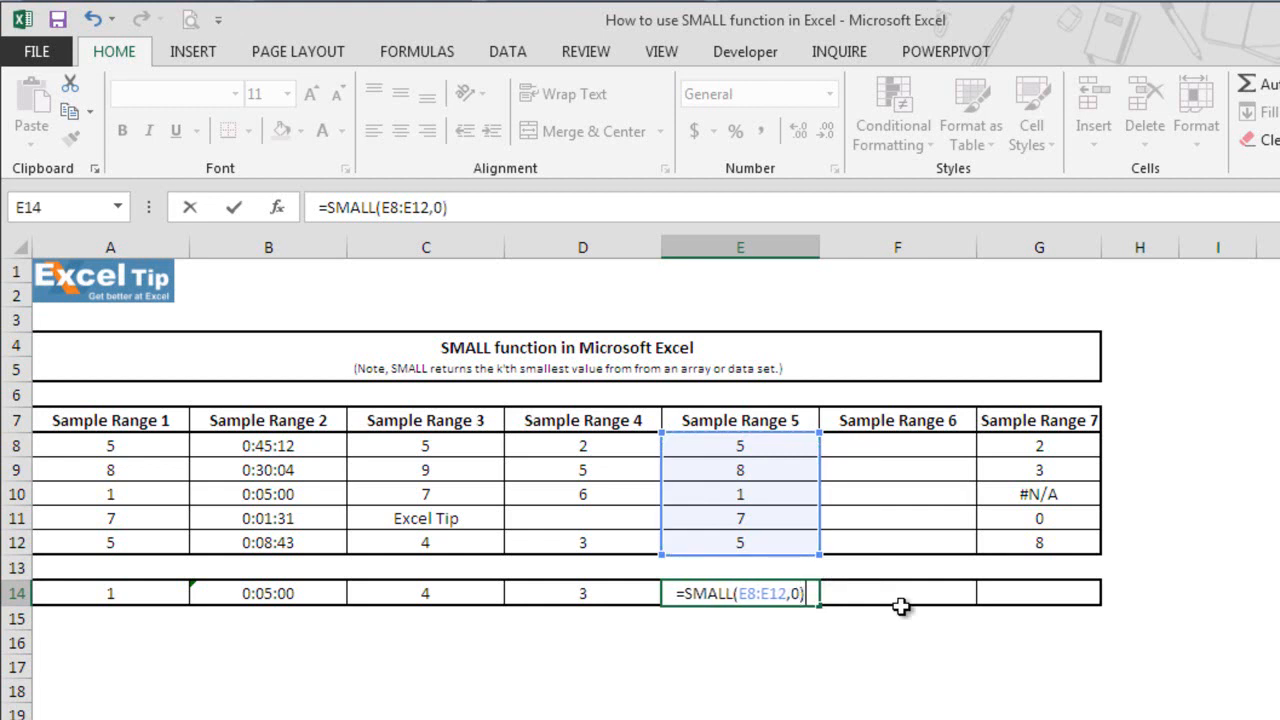
{"action": "key", "text": "Return"}
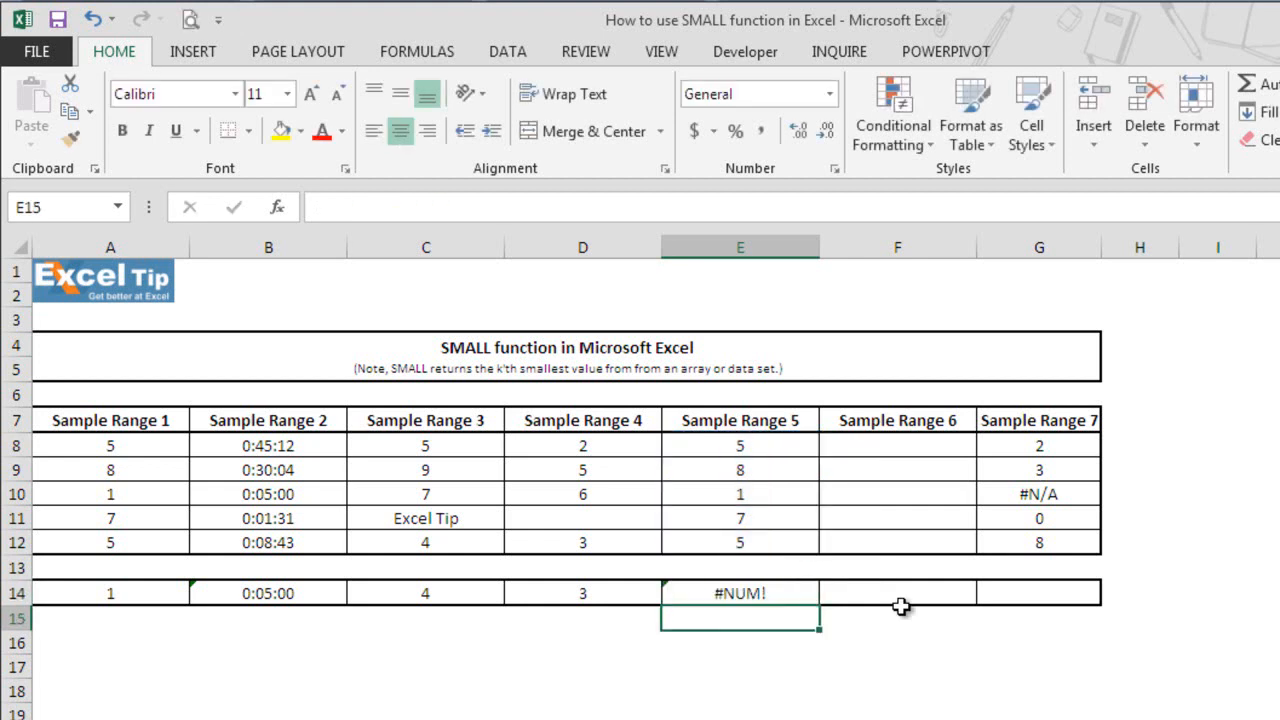
Change the k argument of the SMALL formula in cell E14 to 7, exceeding the number of values in the range.
{"action": "left_click", "coordinate": [810, 594]}
{"action": "double_click", "coordinate": [810, 593]}
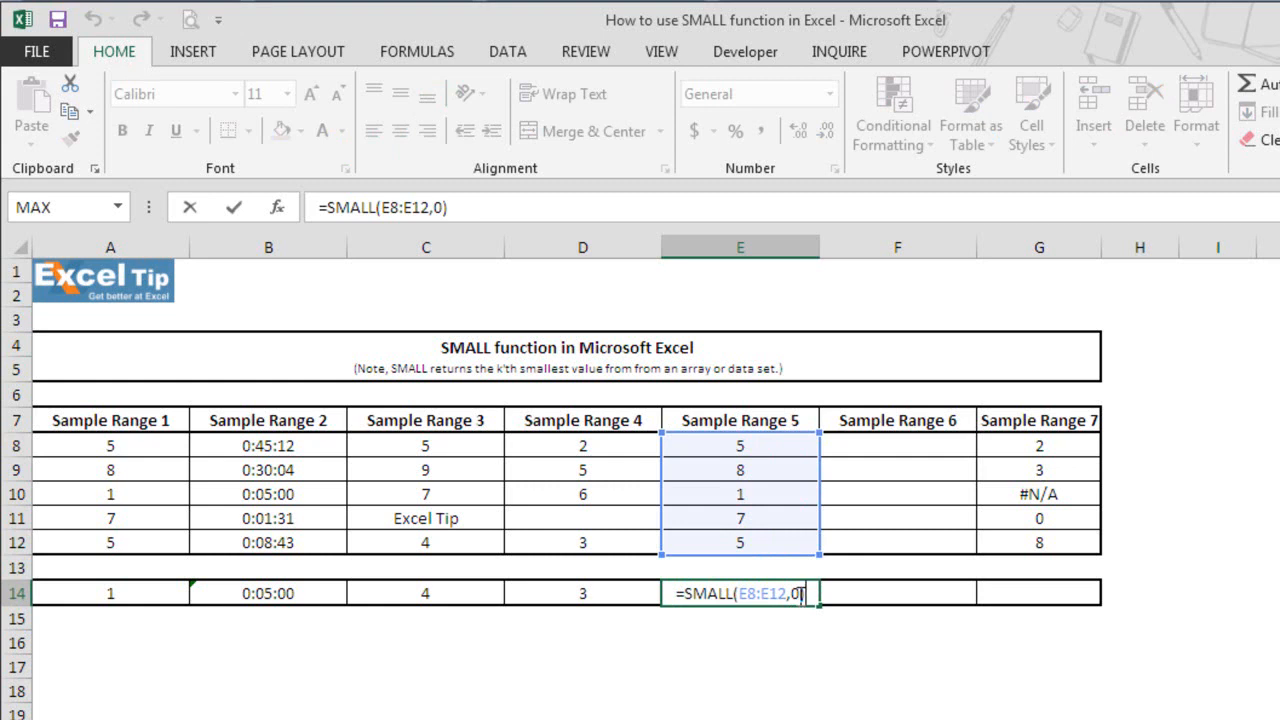
{"action": "double_click", "coordinate": [798, 595]}
{"action": "type", "text": "7"}
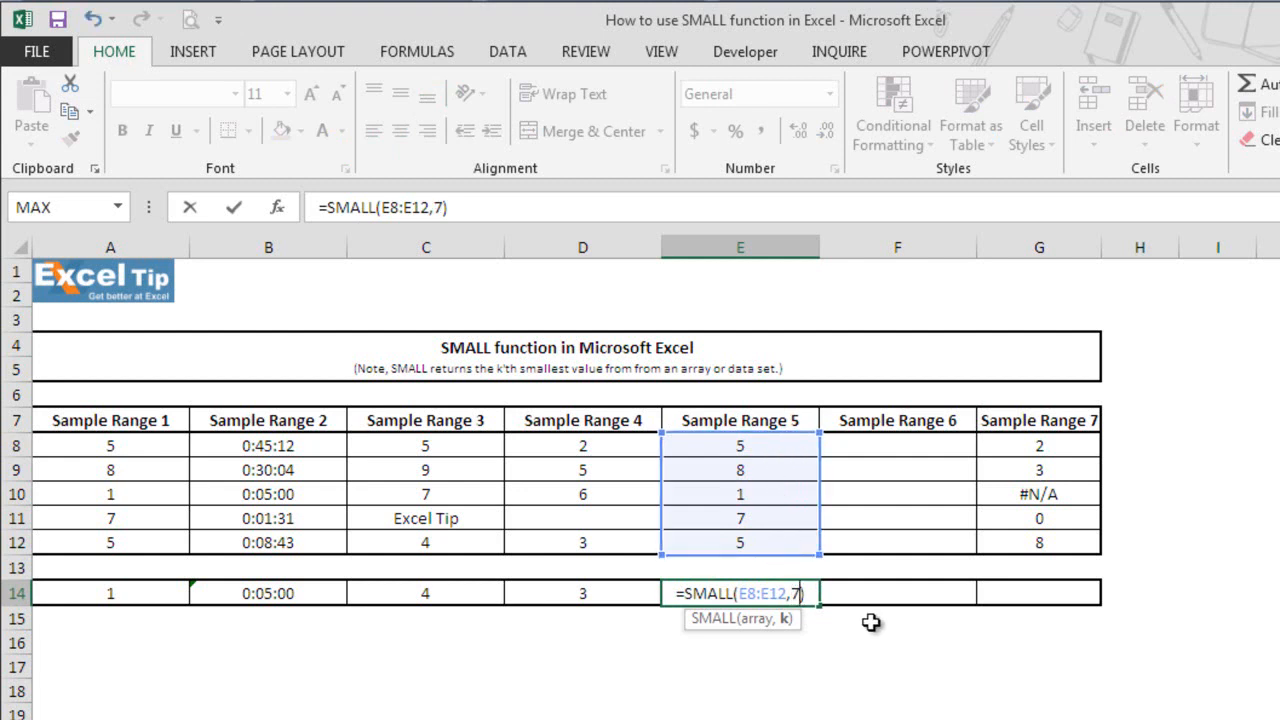
{"action": "key", "text": "Return"}
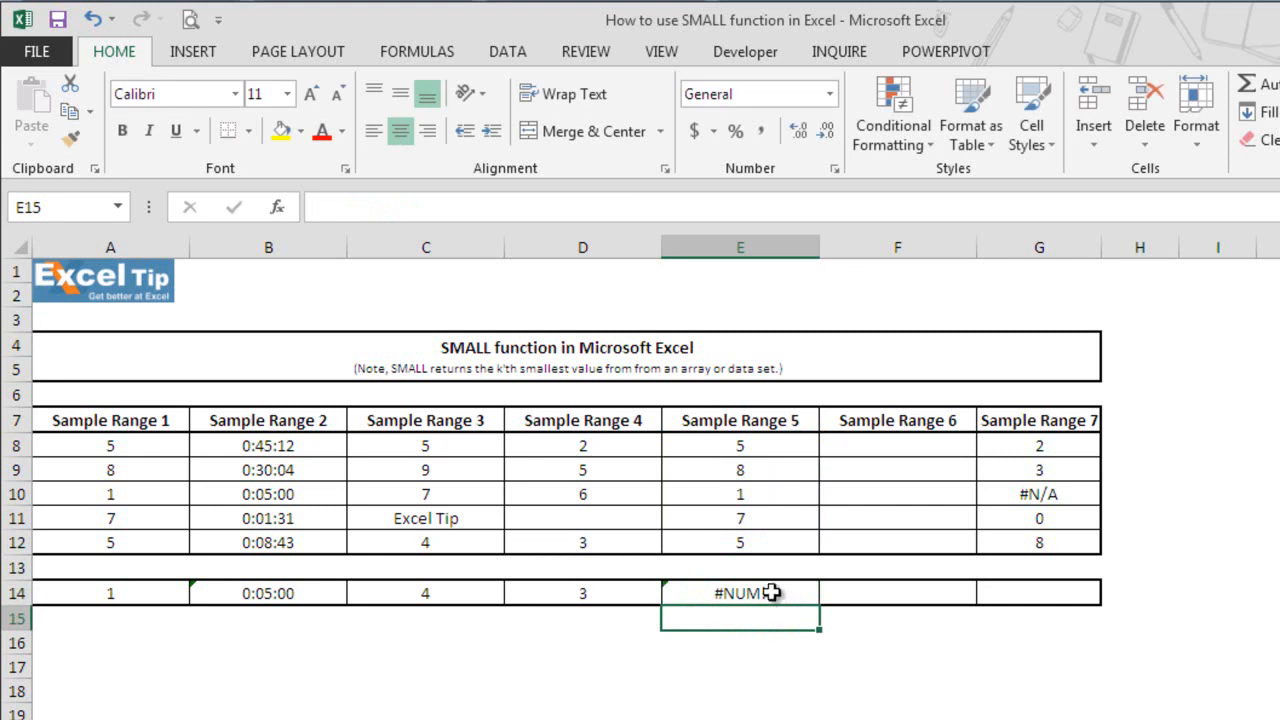
Enter the formula =SMALL(F8:F12,1) in cell F14 to test the function on the empty Sample Range 6.
{"action": "left_click", "coordinate": [884, 595]}
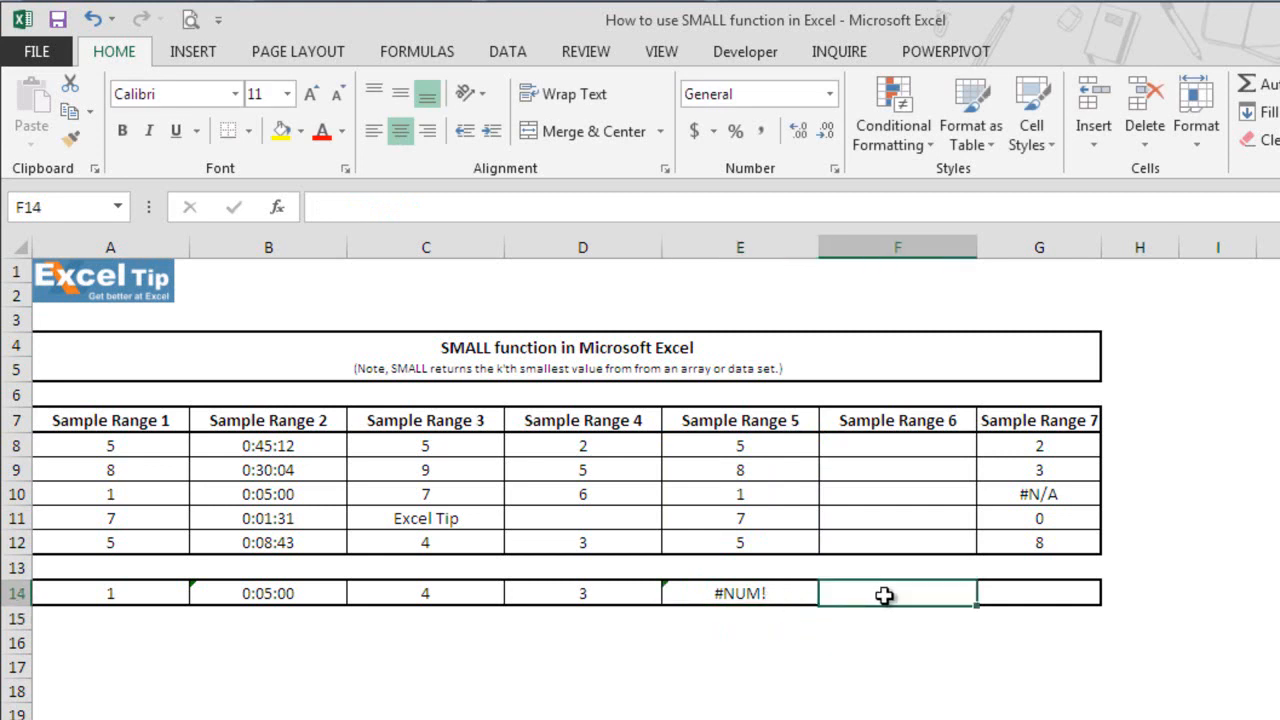
{"action": "type", "text": "=small"}
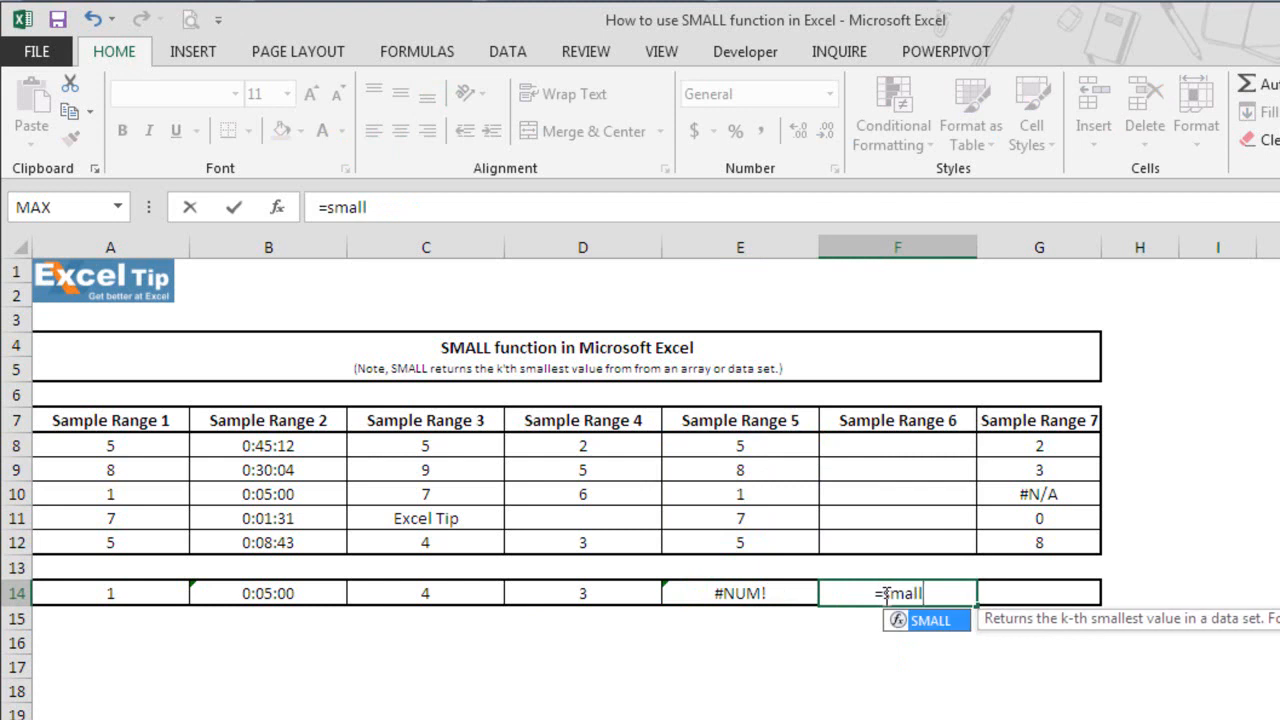
{"action": "key", "text": "Tab"}
{"action": "left_click_drag", "start_coordinate": [880, 445], "coordinate": [877, 549]}
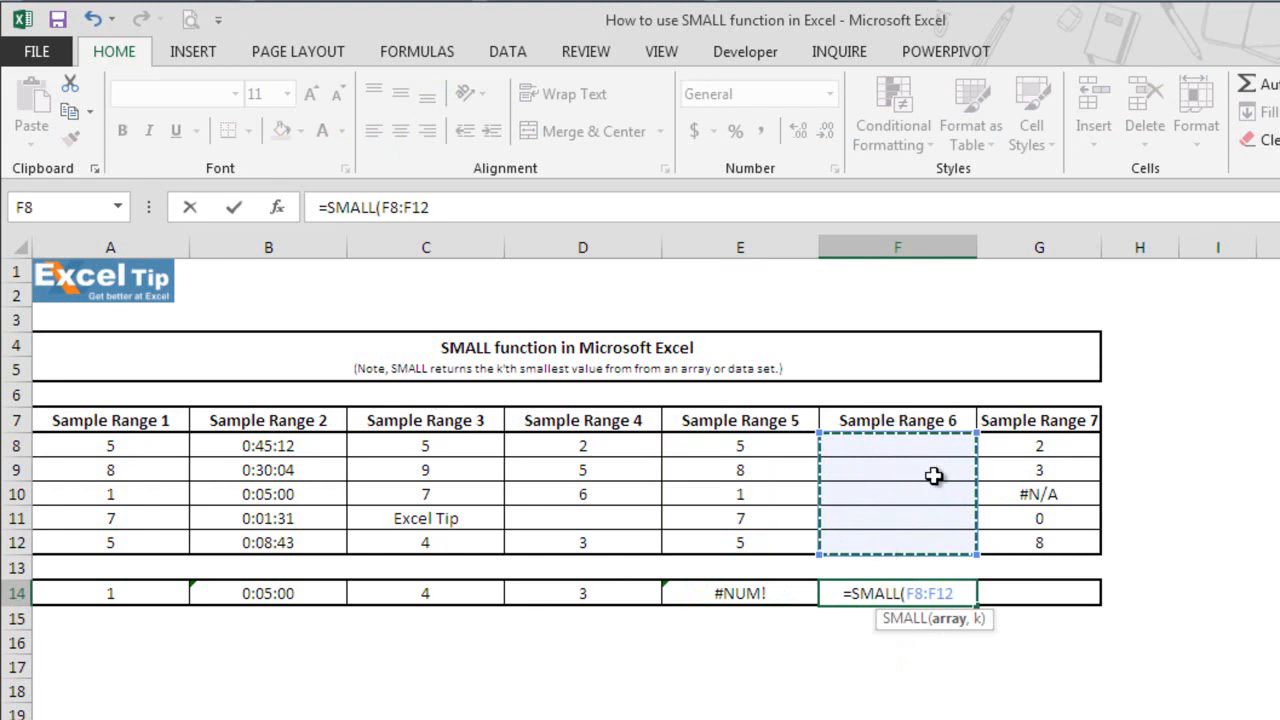
{"action": "type", "text": ",1"}
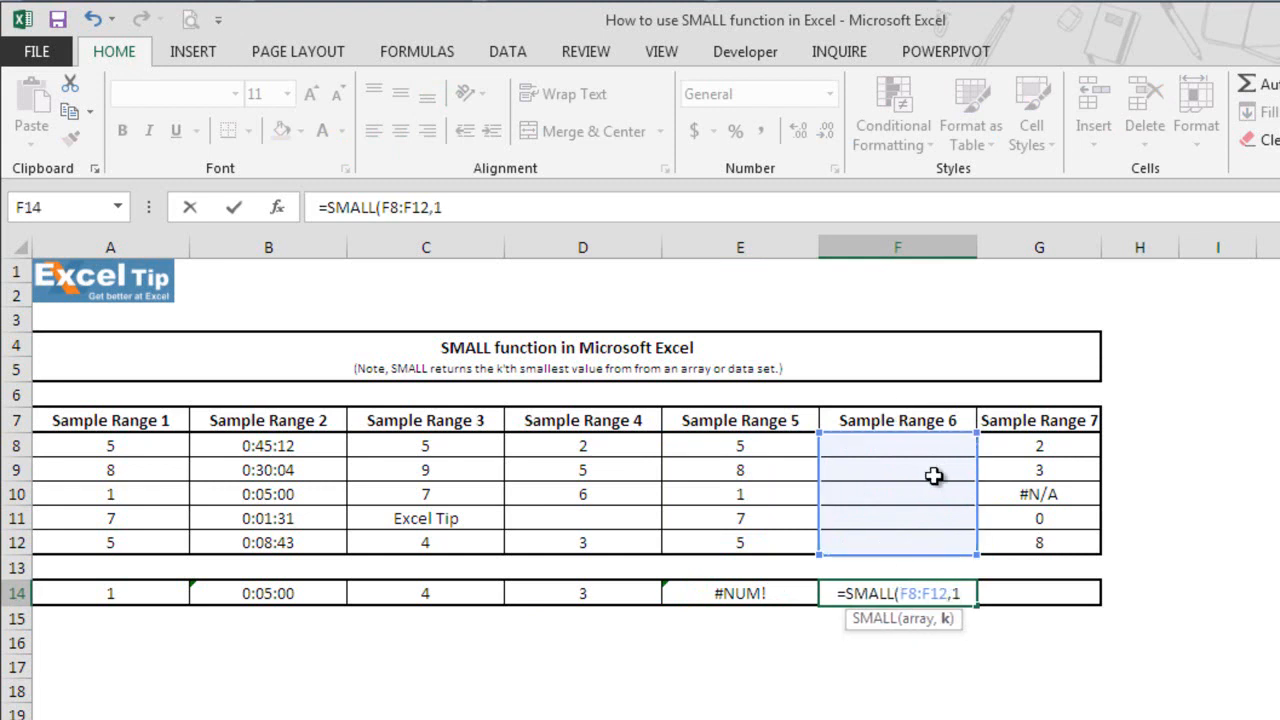
{"action": "type", "text": ")"}
{"action": "key", "text": "Return"}
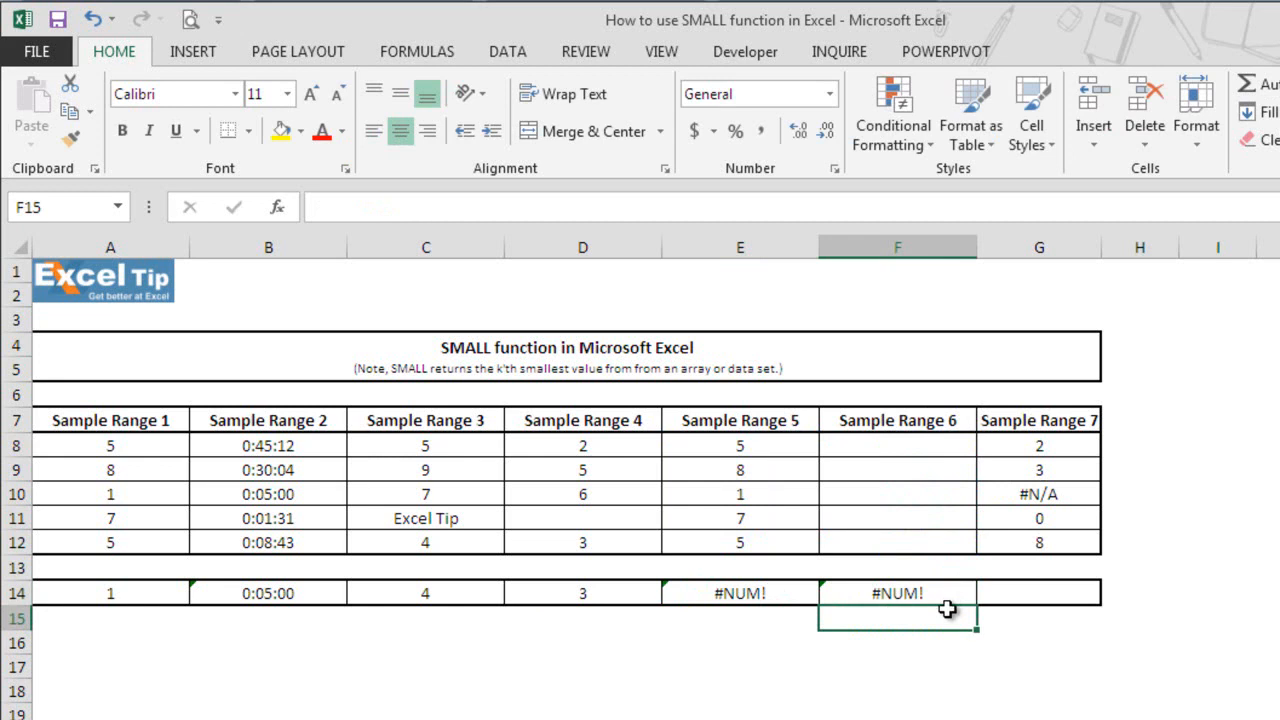
Inspect the arguments and referenced range of the SMALL formula in cell F14 without changing it.
{"action": "double_click", "coordinate": [925, 594]}
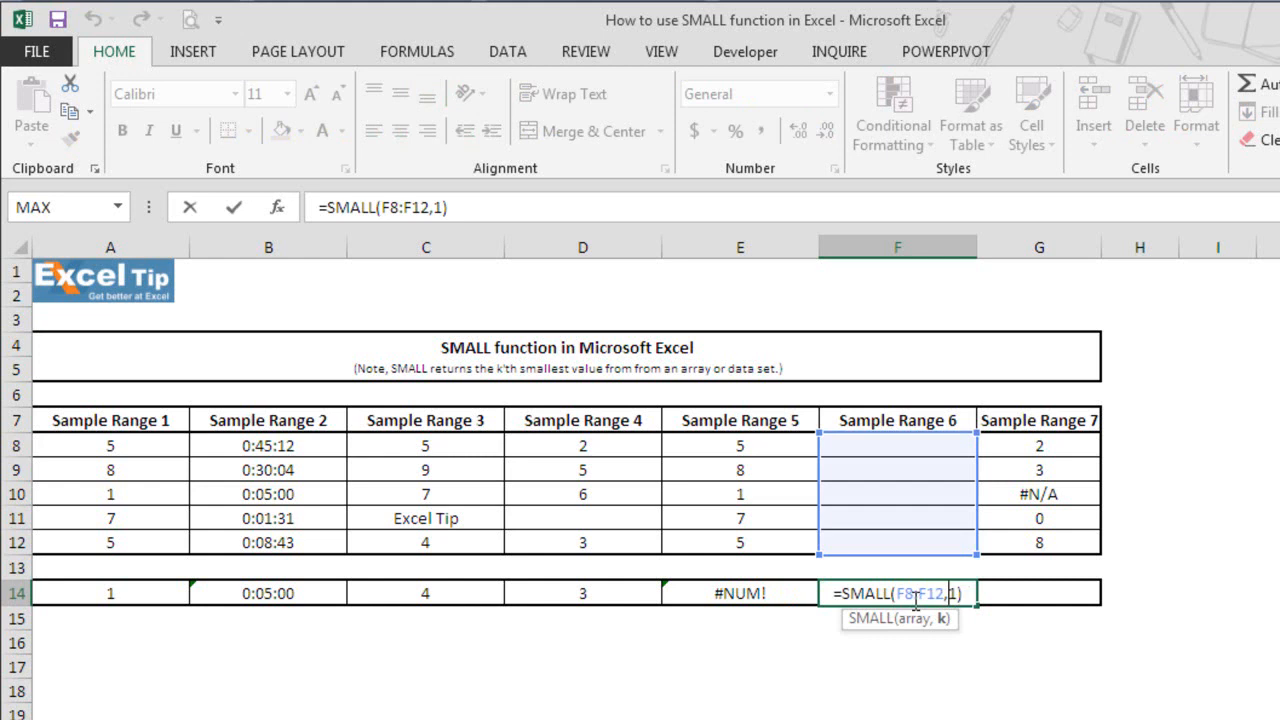
{"action": "key", "text": "Escape"}
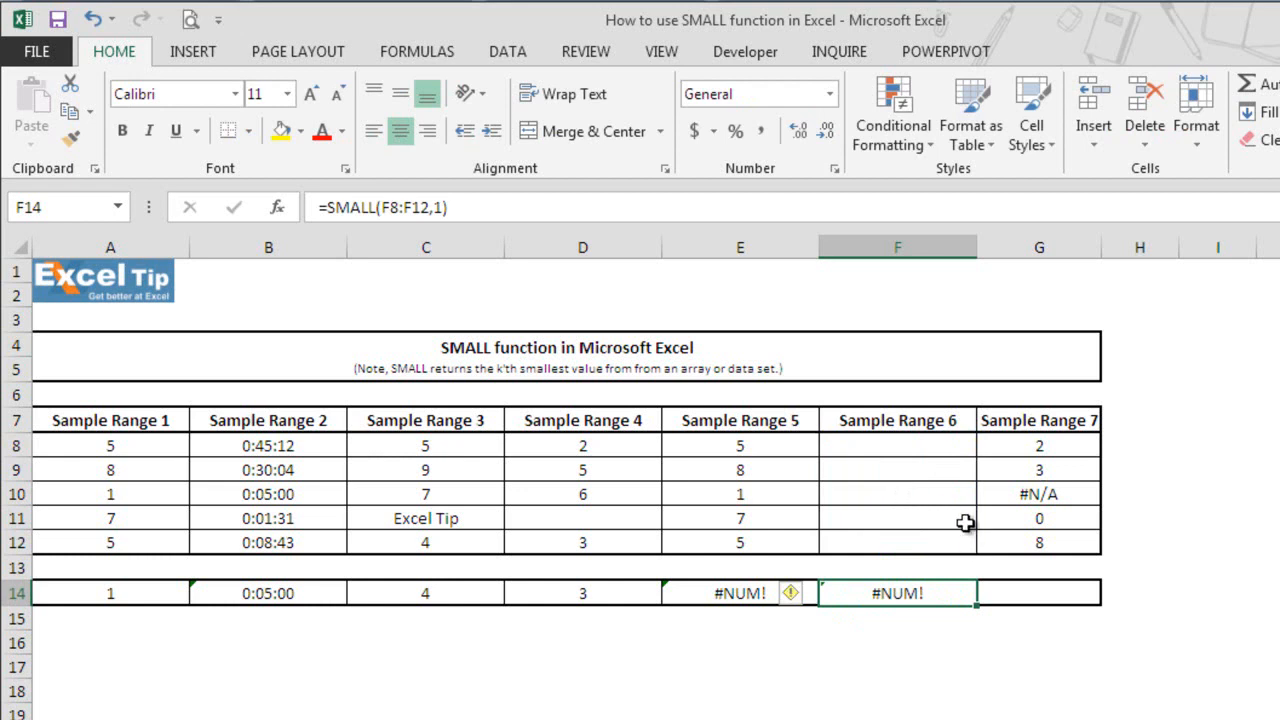
Enter the formula =SMALL(G8:G12,1) in cell G14 to test the function on Sample Range 7, which contains an error value.
{"action": "left_click", "coordinate": [1007, 593]}
{"action": "type", "text": "=small"}
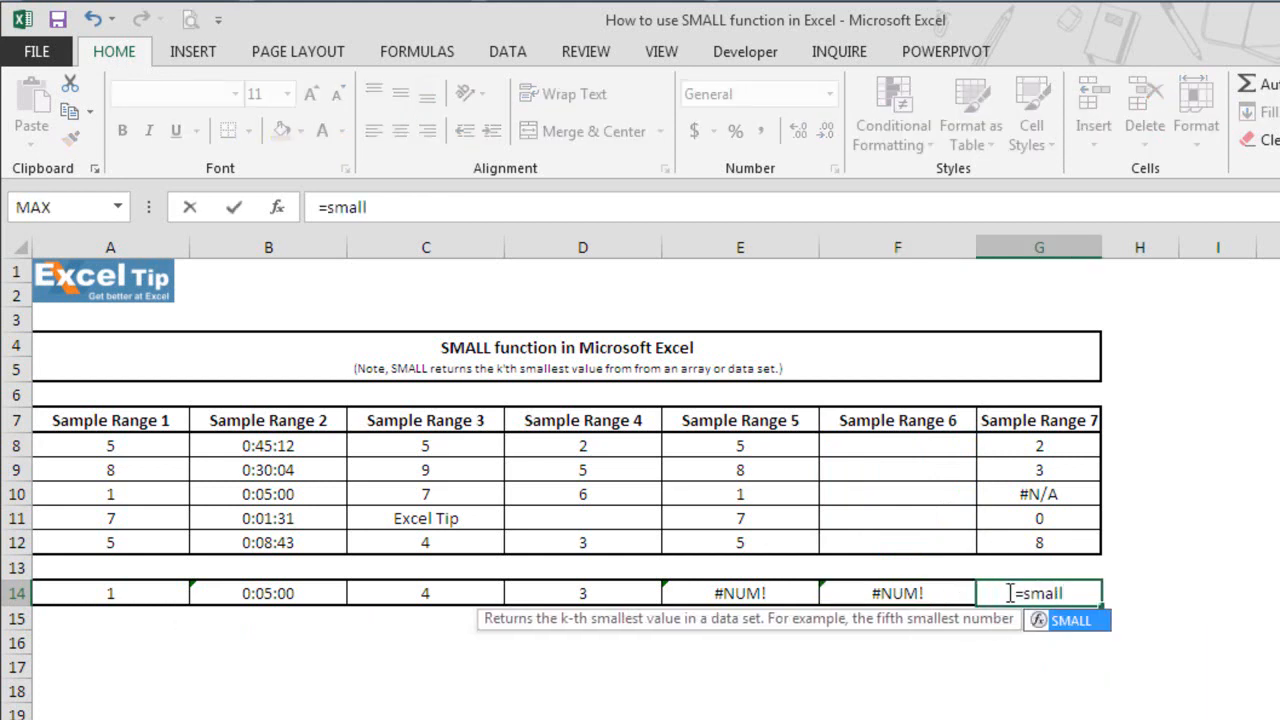
{"action": "key", "text": "Tab"}
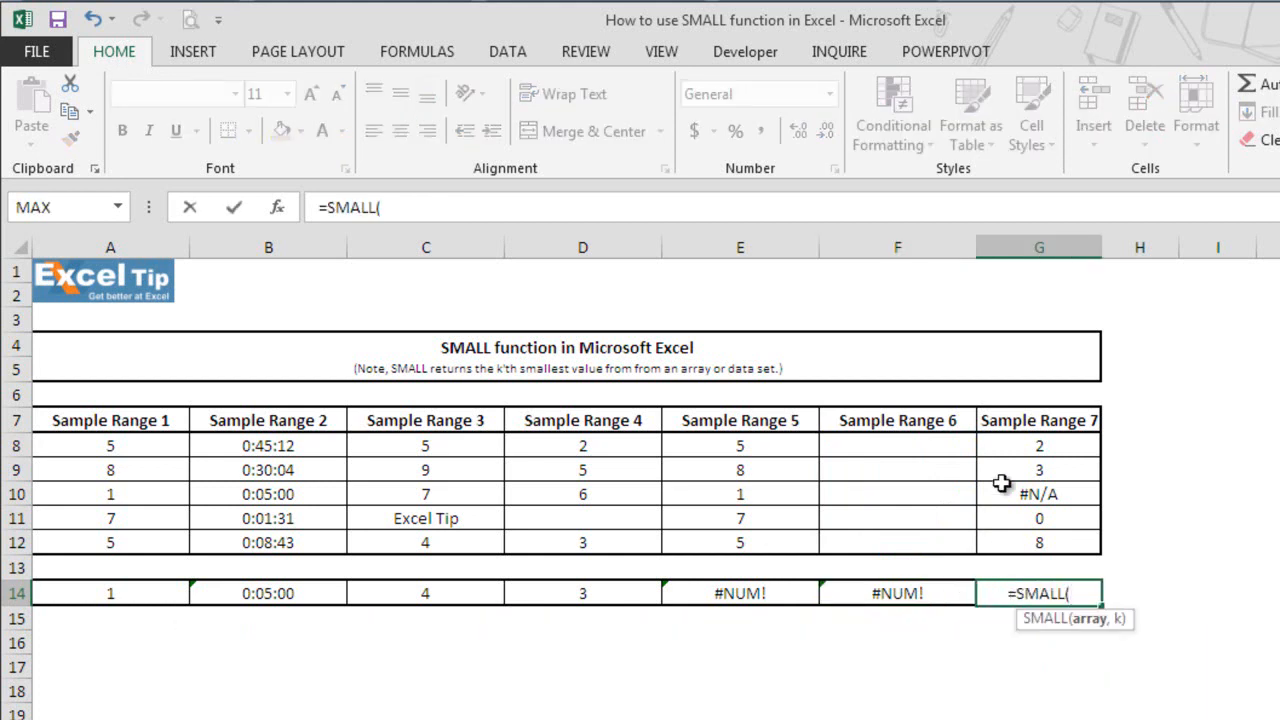
{"action": "left_click_drag", "start_coordinate": [1034, 445], "coordinate": [1040, 550]}
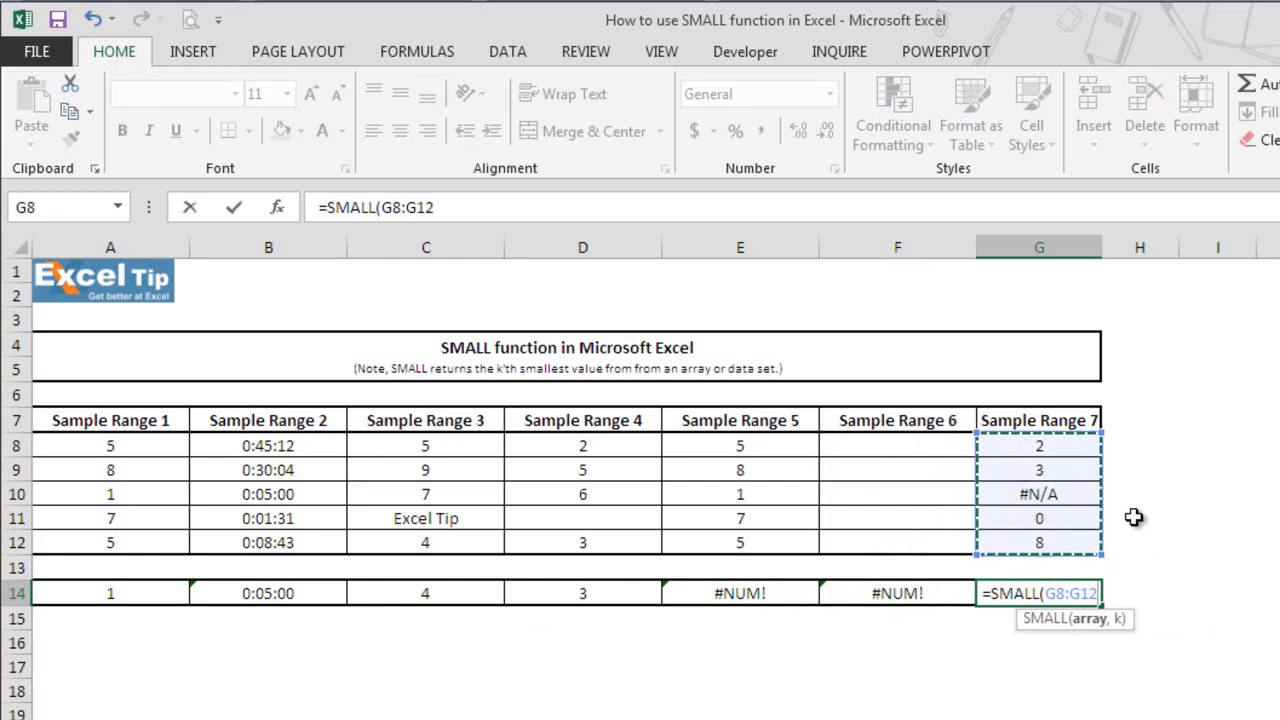
{"action": "type", "text": ",1)"}
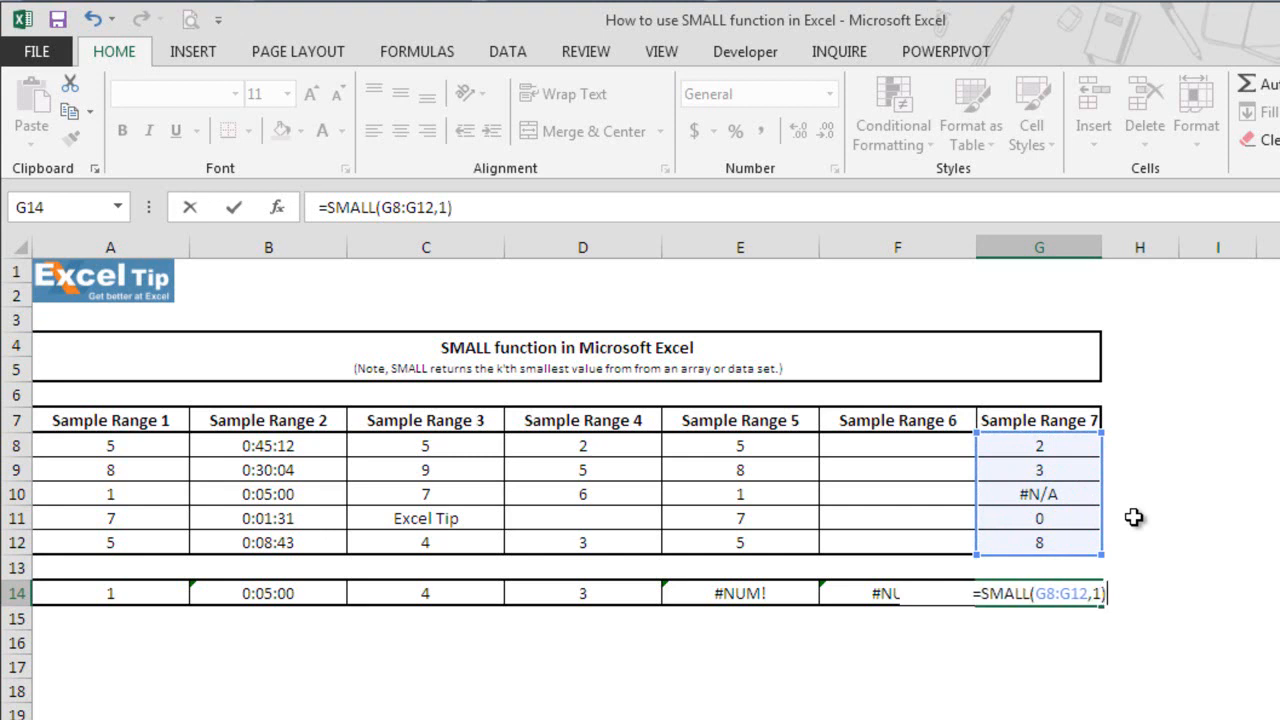
{"action": "key", "text": "Return"}
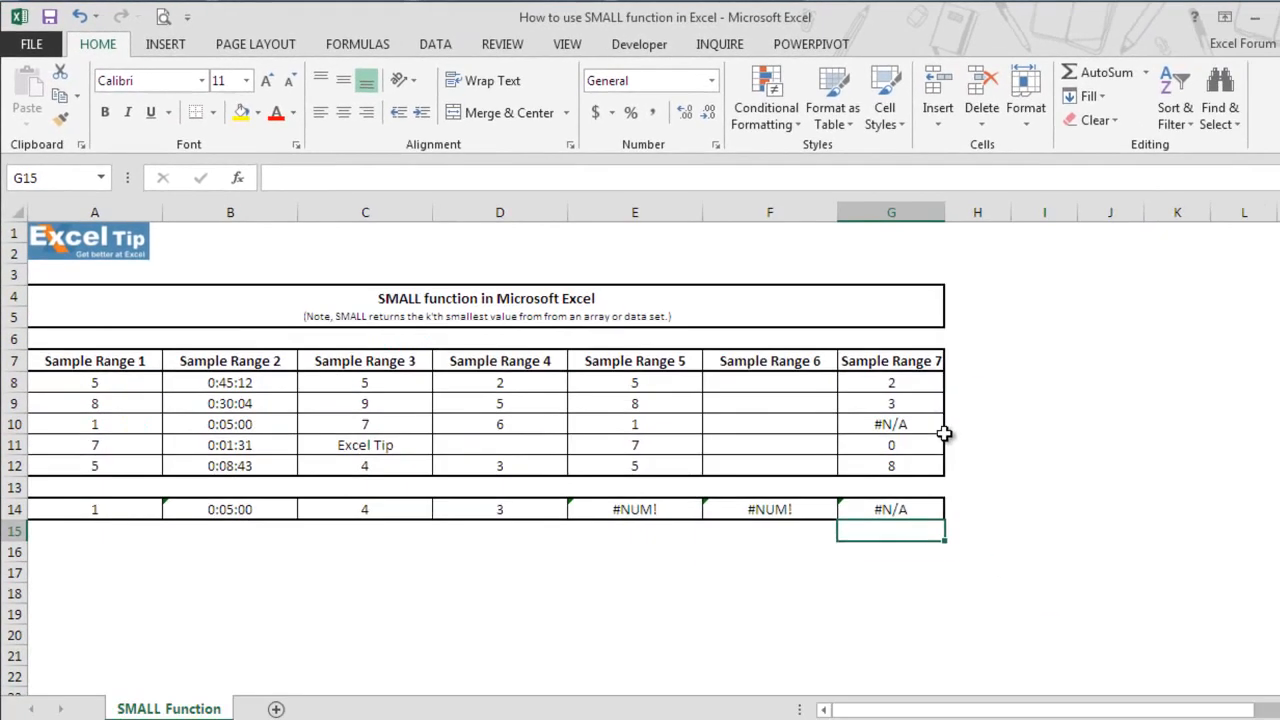
{"action": "left_click", "coordinate": [979, 678]}
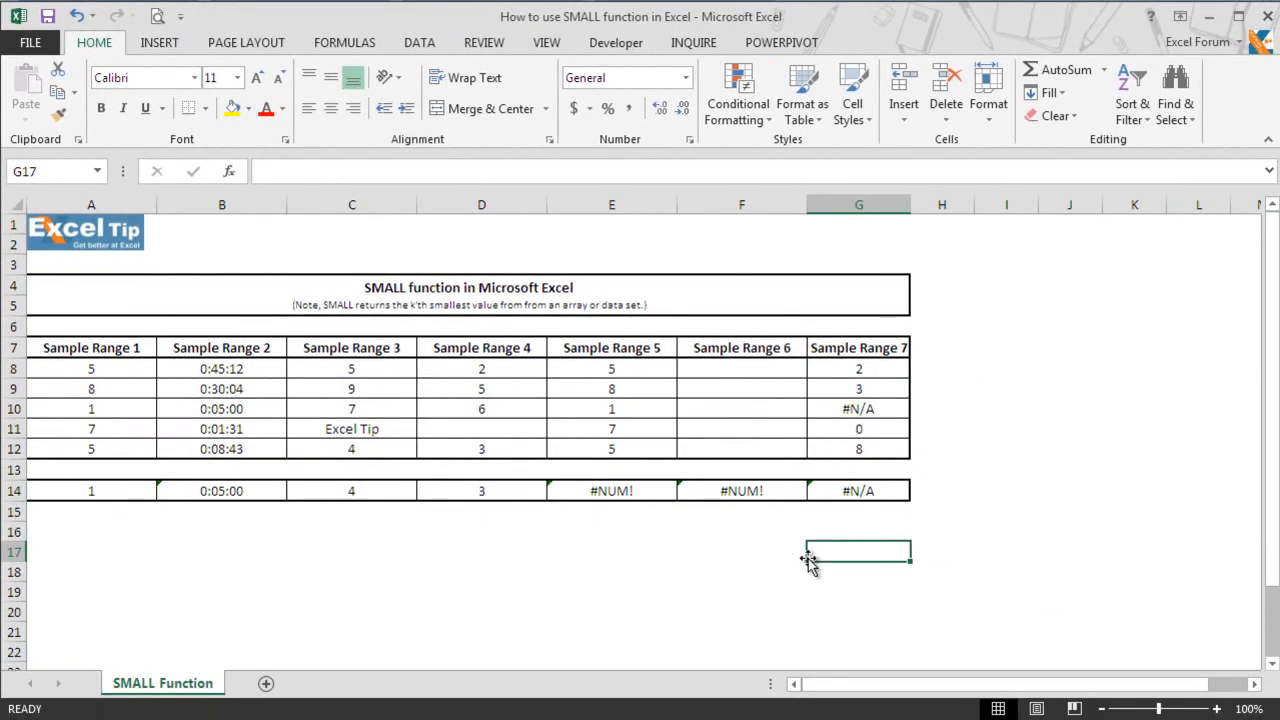